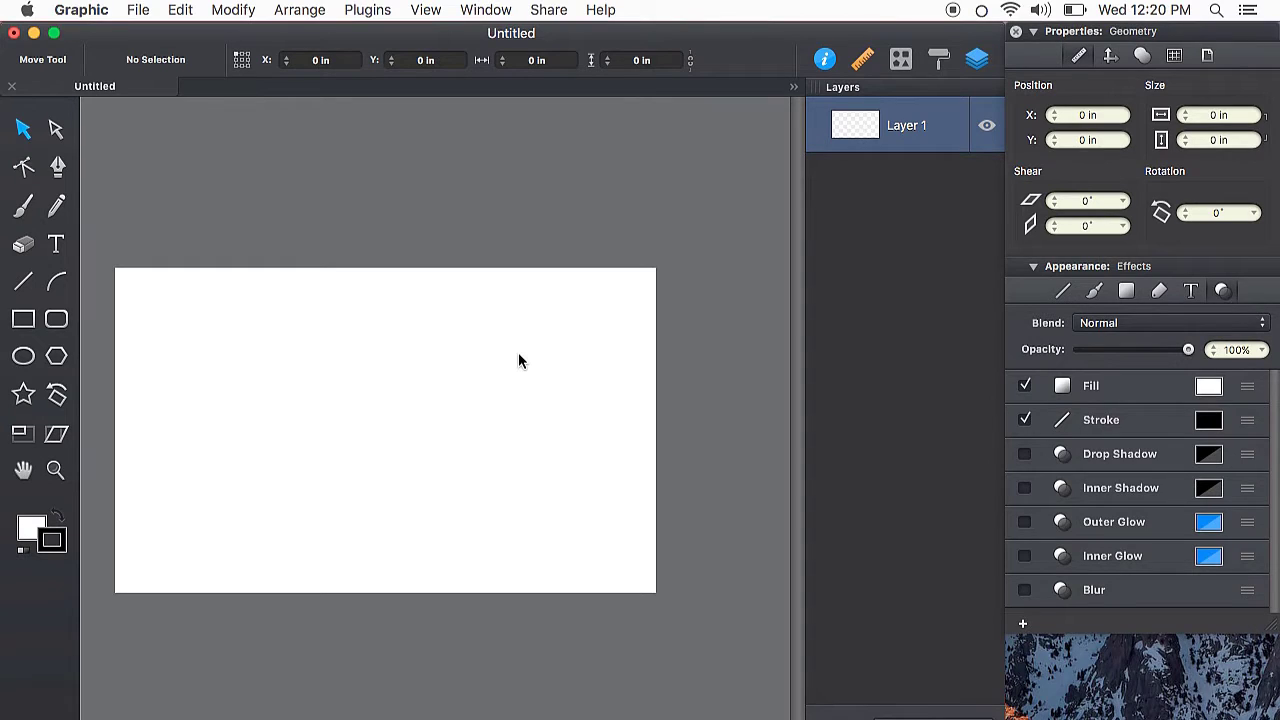
Open the New Guide dialog from the View menu's Guides submenu.
click(433, 15)
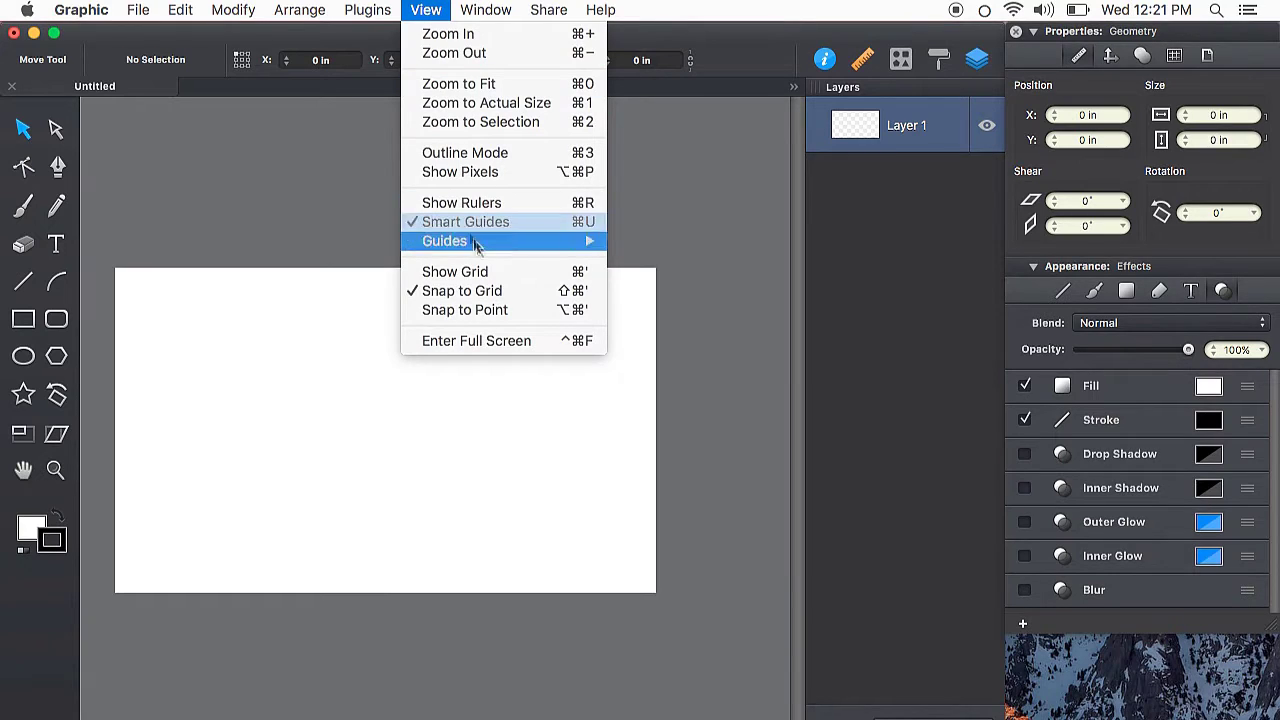
mouse_move(508, 448)
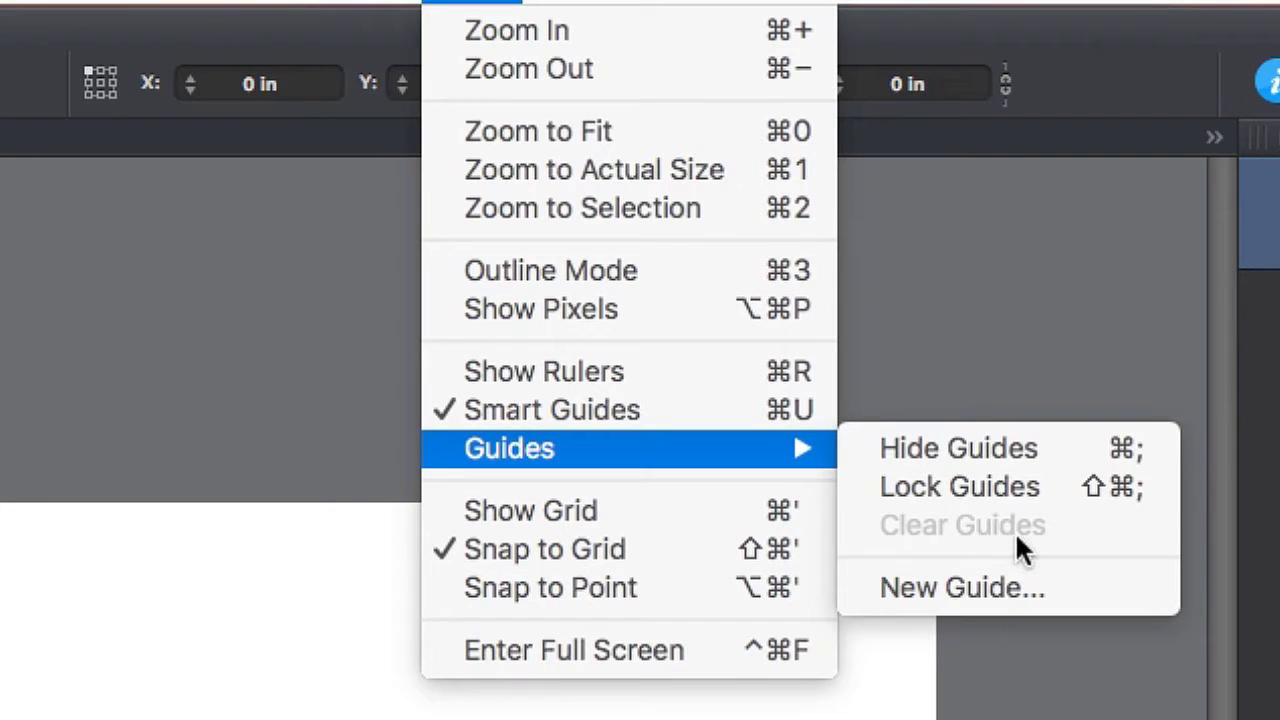
click(968, 600)
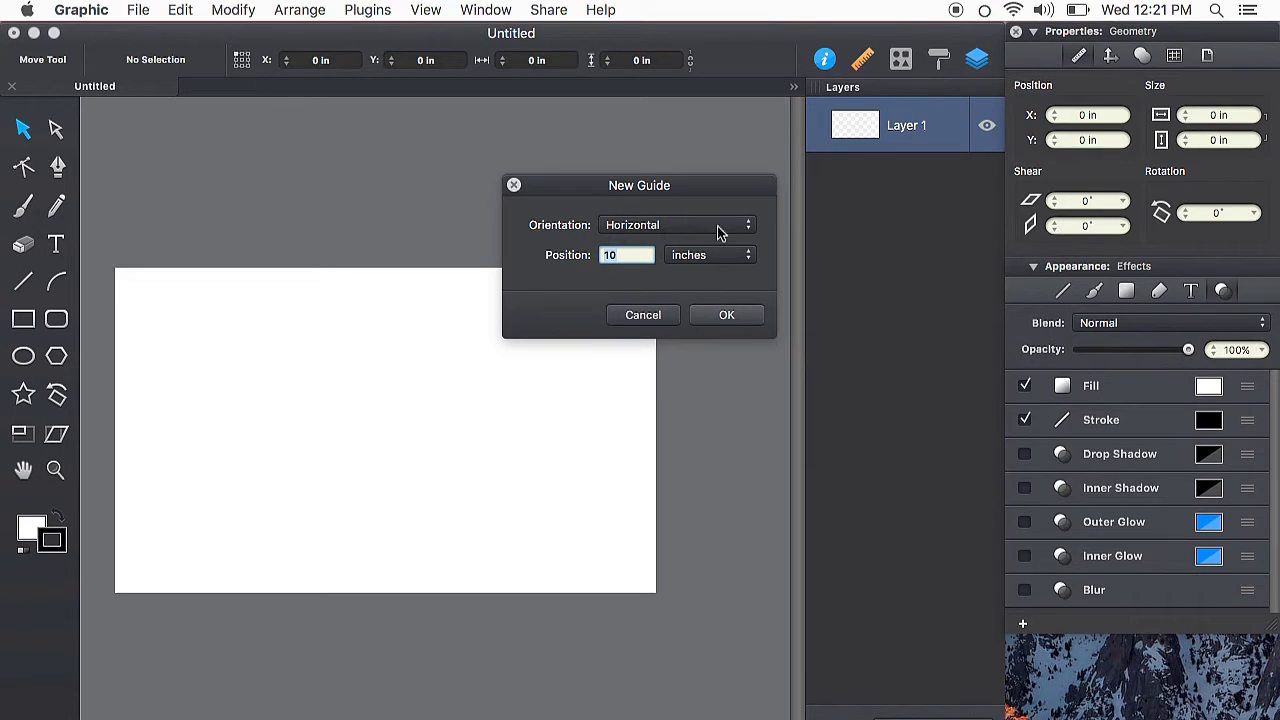
Create a horizontal guide at a position of .125 inches.
click(672, 236)
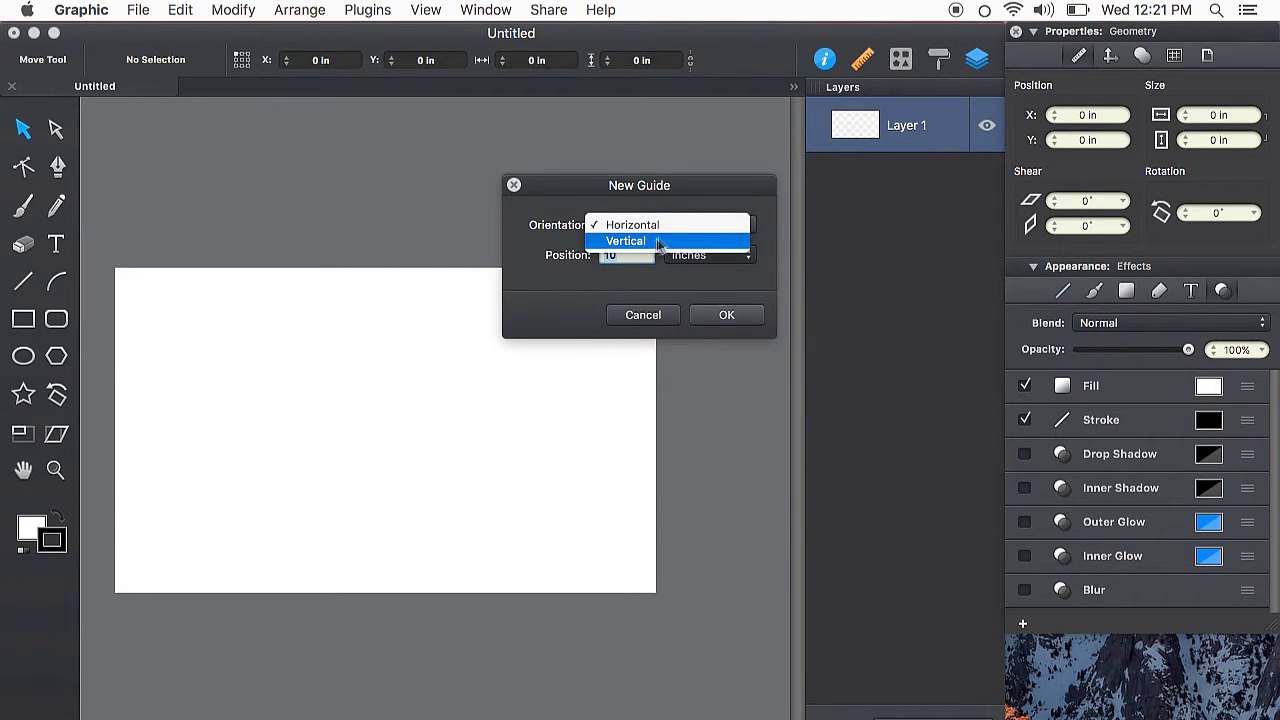
click(651, 227)
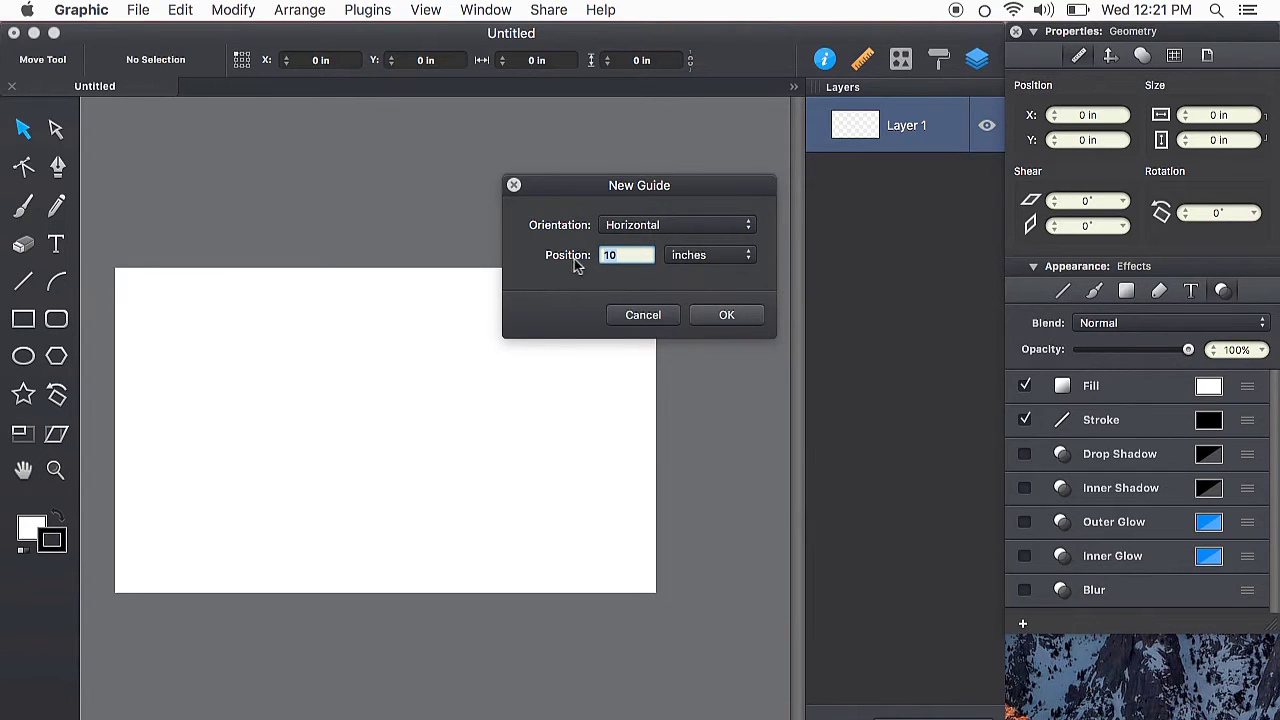
click(710, 254)
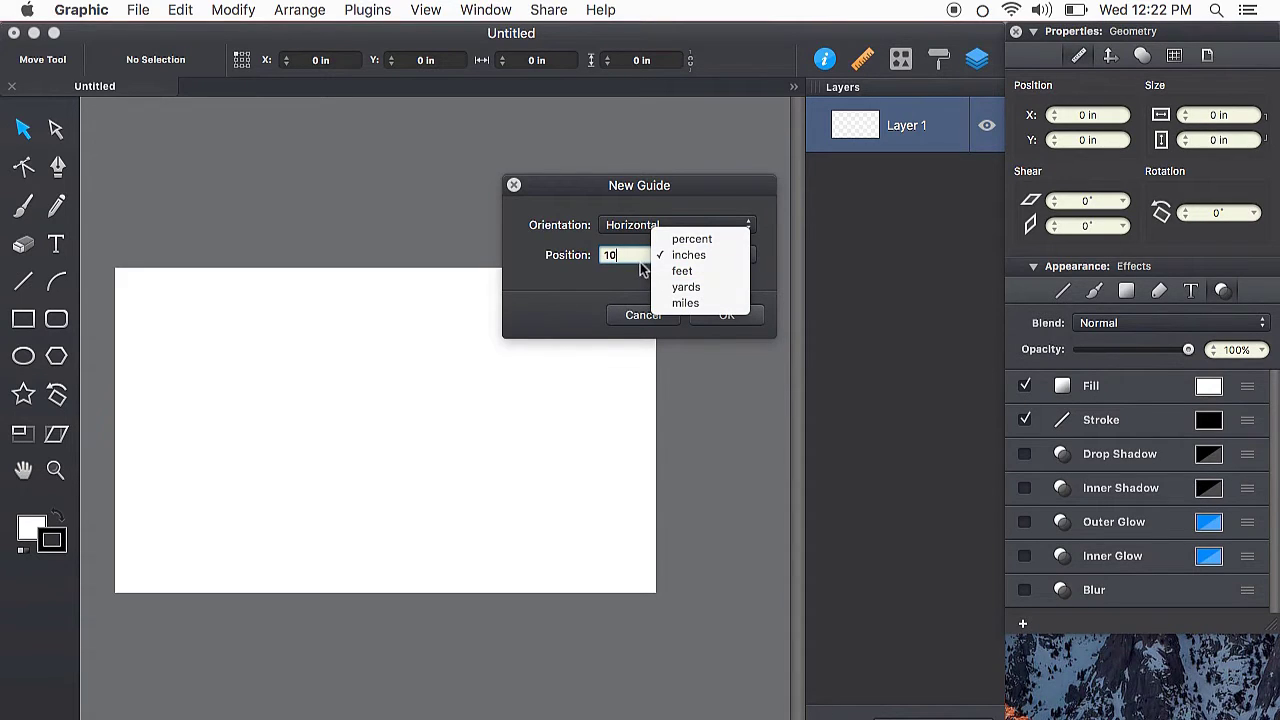
click(713, 255)
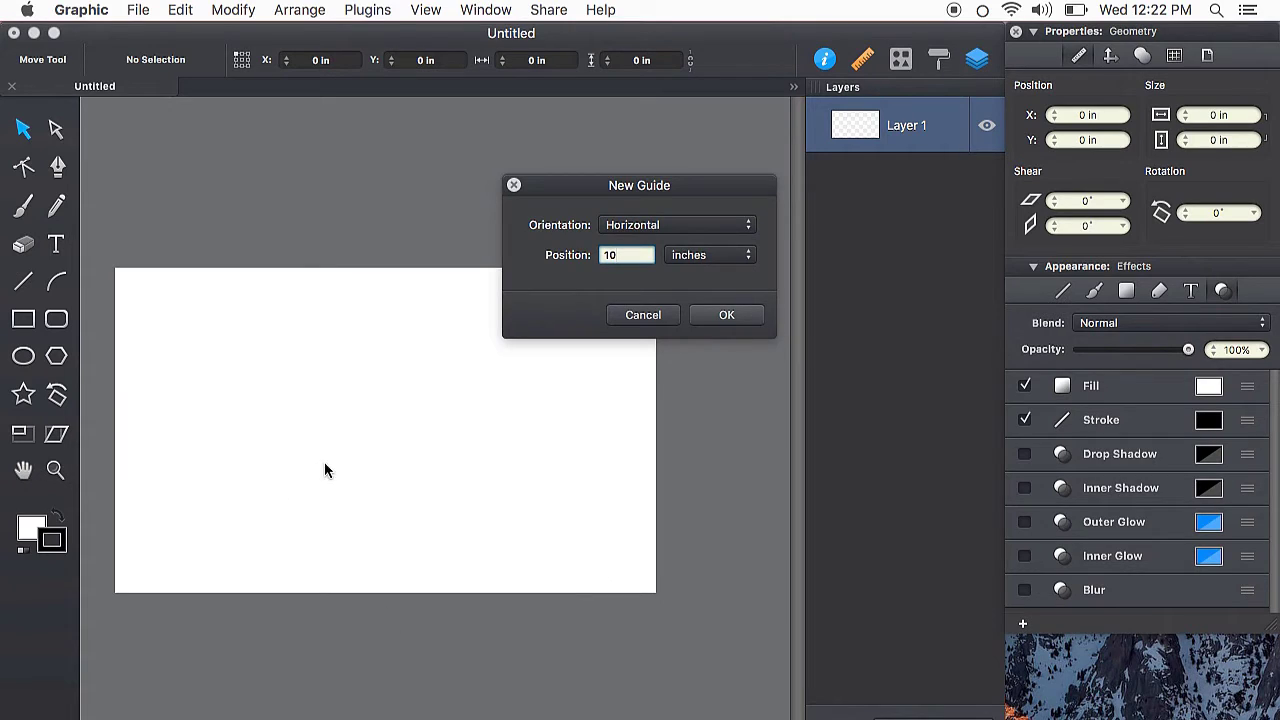
click(632, 257)
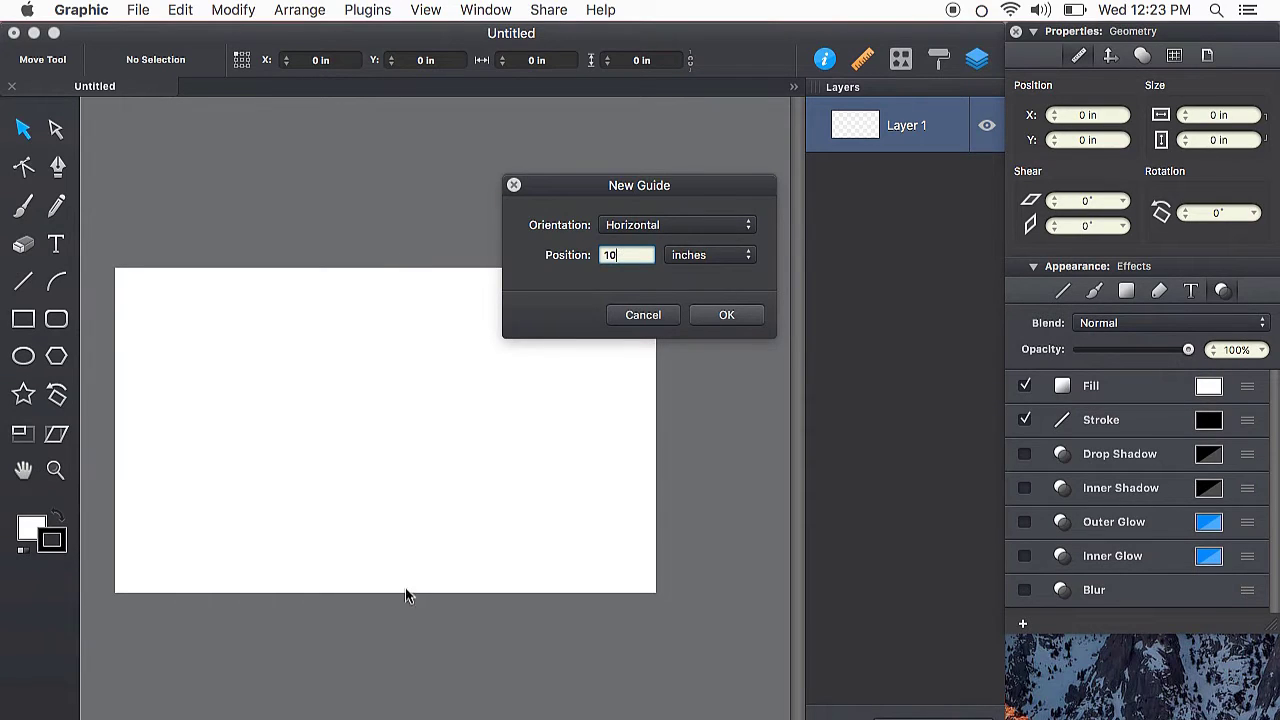
drag(636, 256, 563, 255)
text(.125)
click(737, 317)
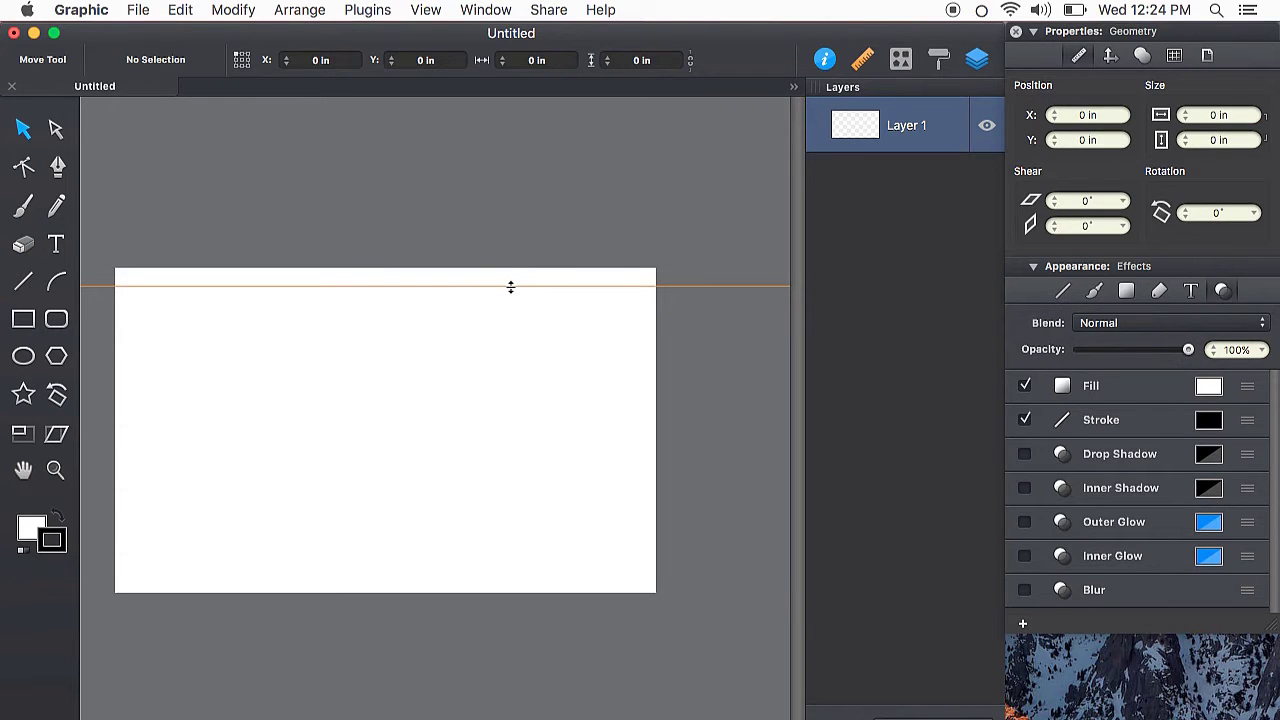
Drag the horizontal guide up to the card's top edge and show the rulers.
drag(511, 287, 480, 274)
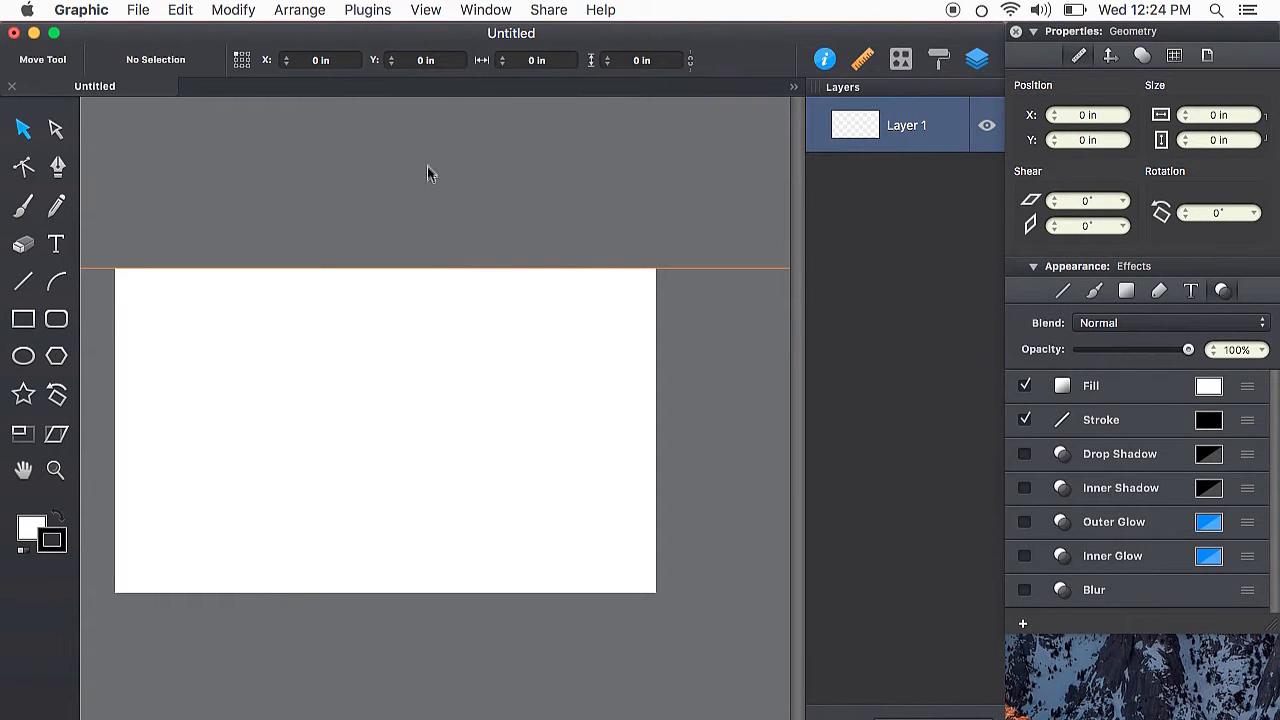
click(436, 12)
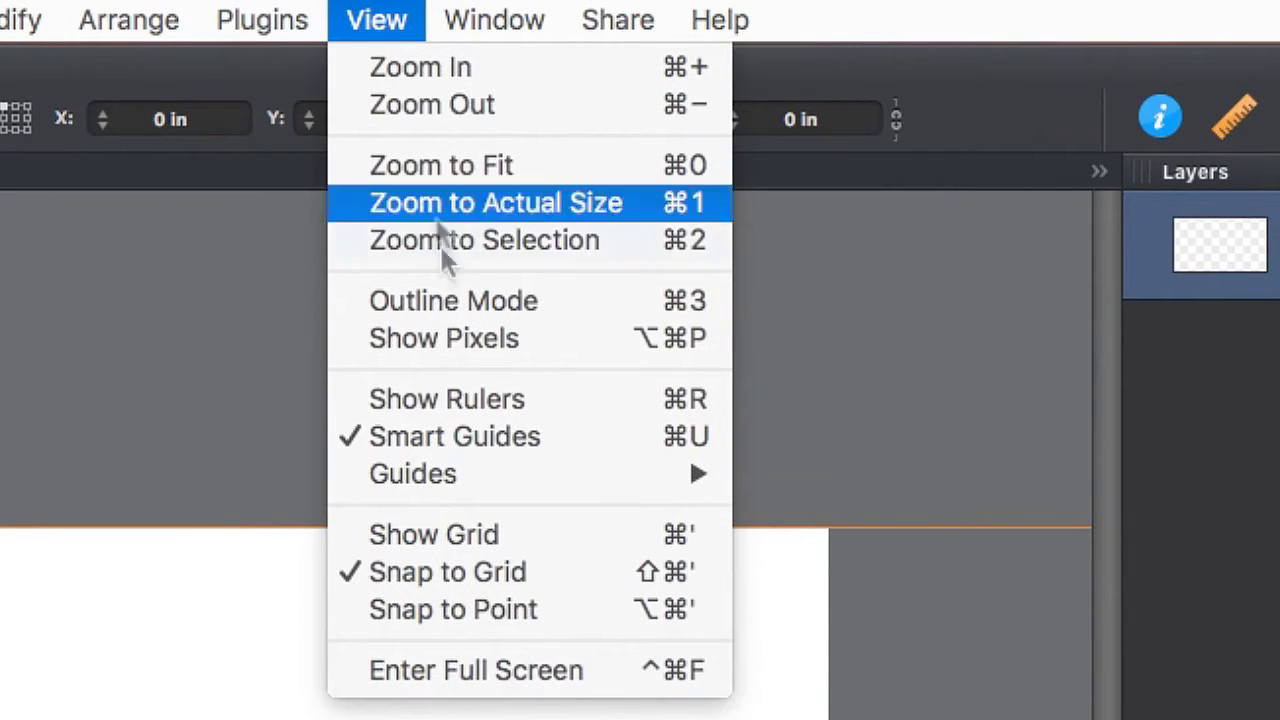
click(591, 402)
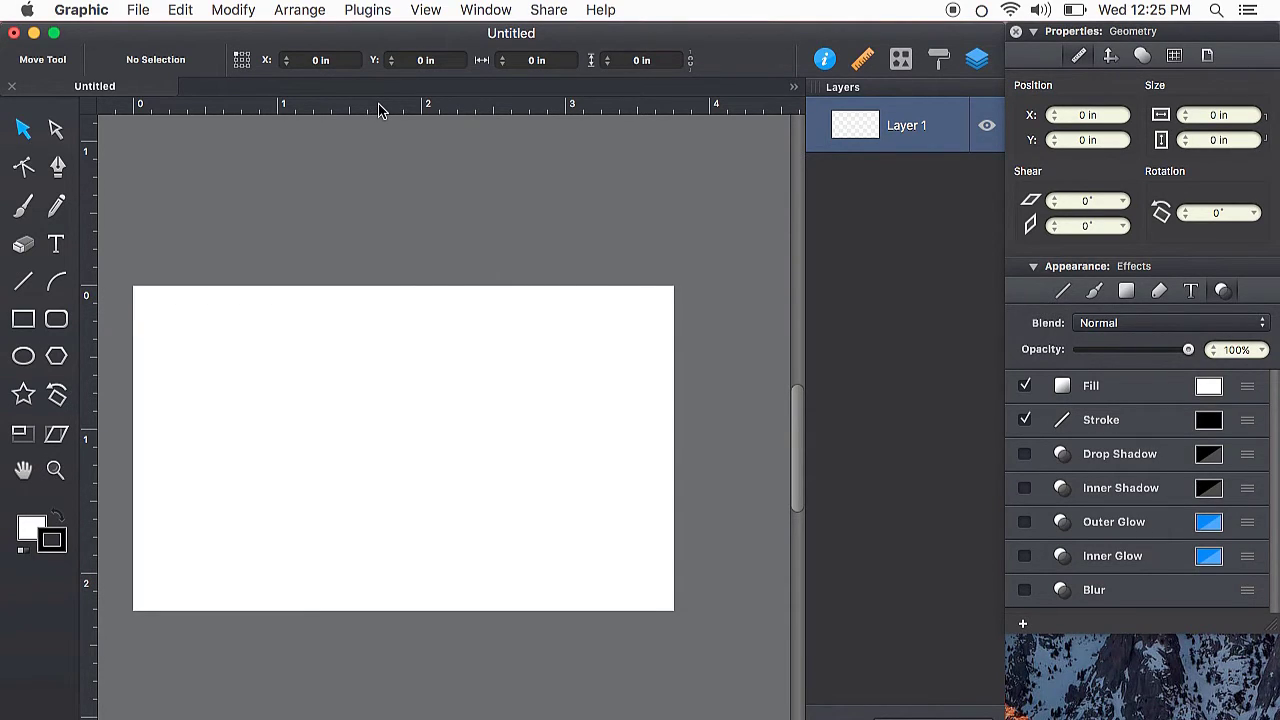
Drag guides from the rulers to just inside the card's top, left, right and bottom edges.
drag(379, 110, 387, 307)
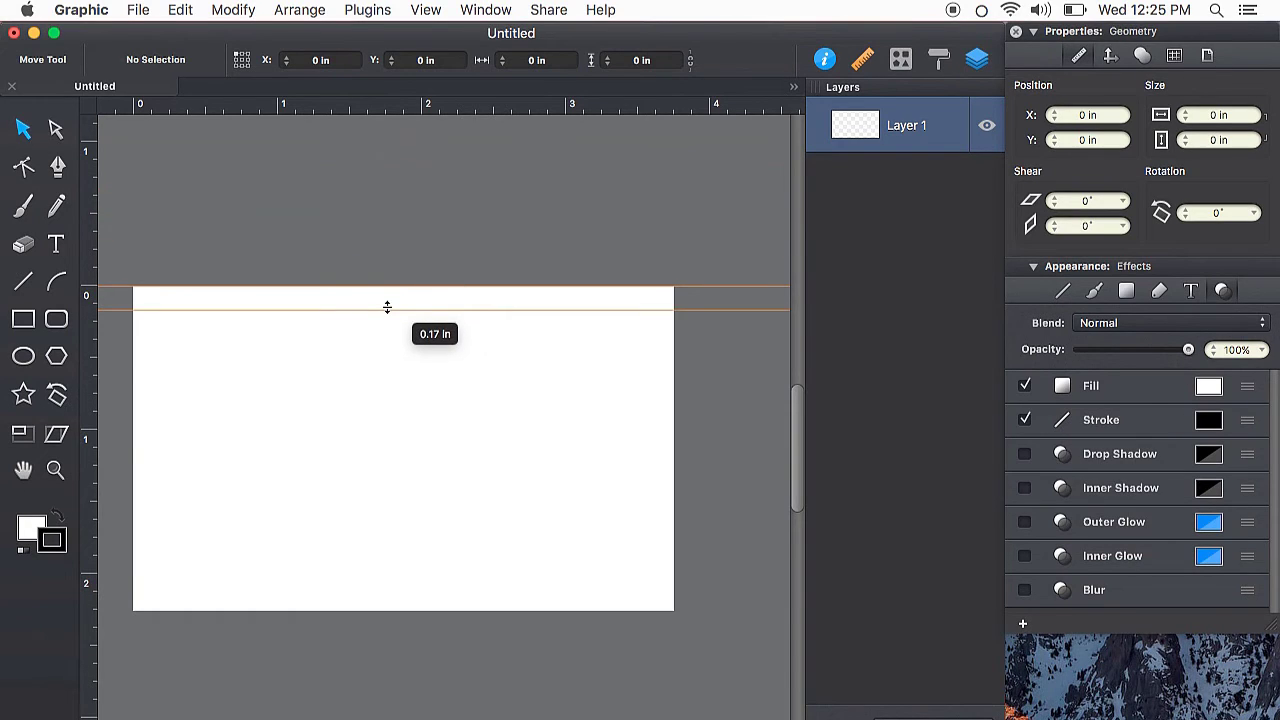
drag(387, 307, 605, 312)
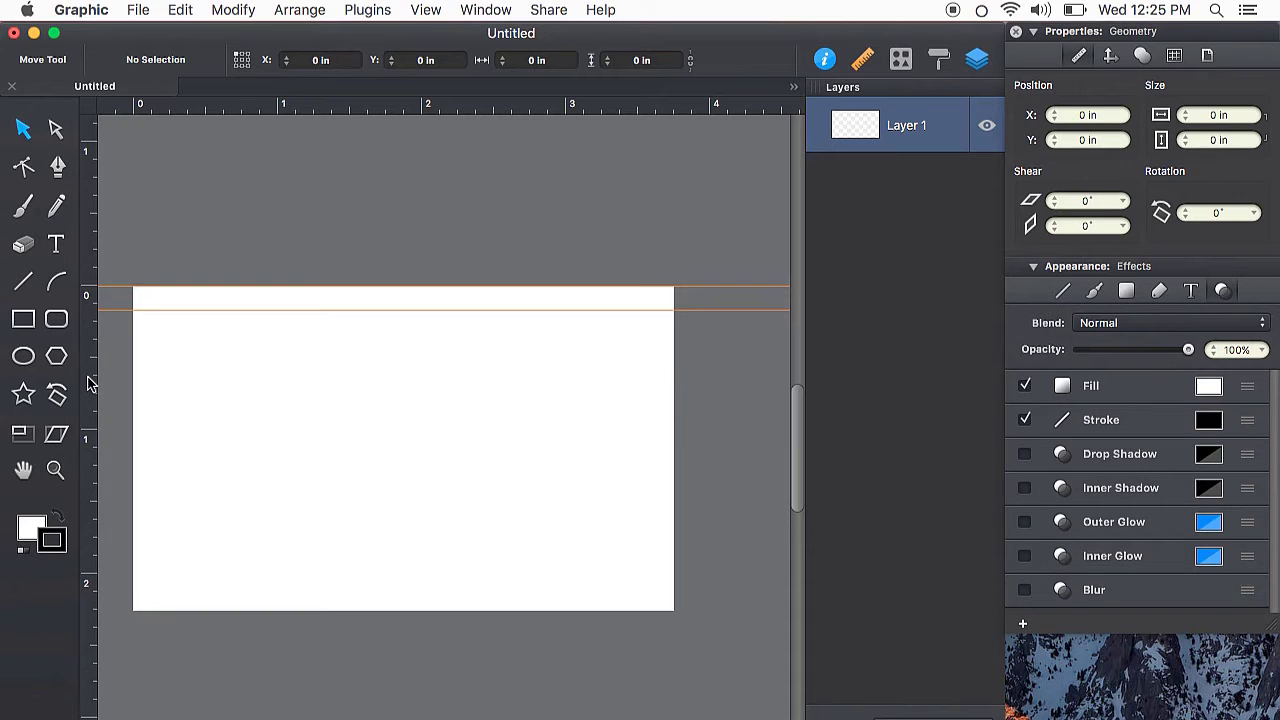
drag(88, 377, 157, 379)
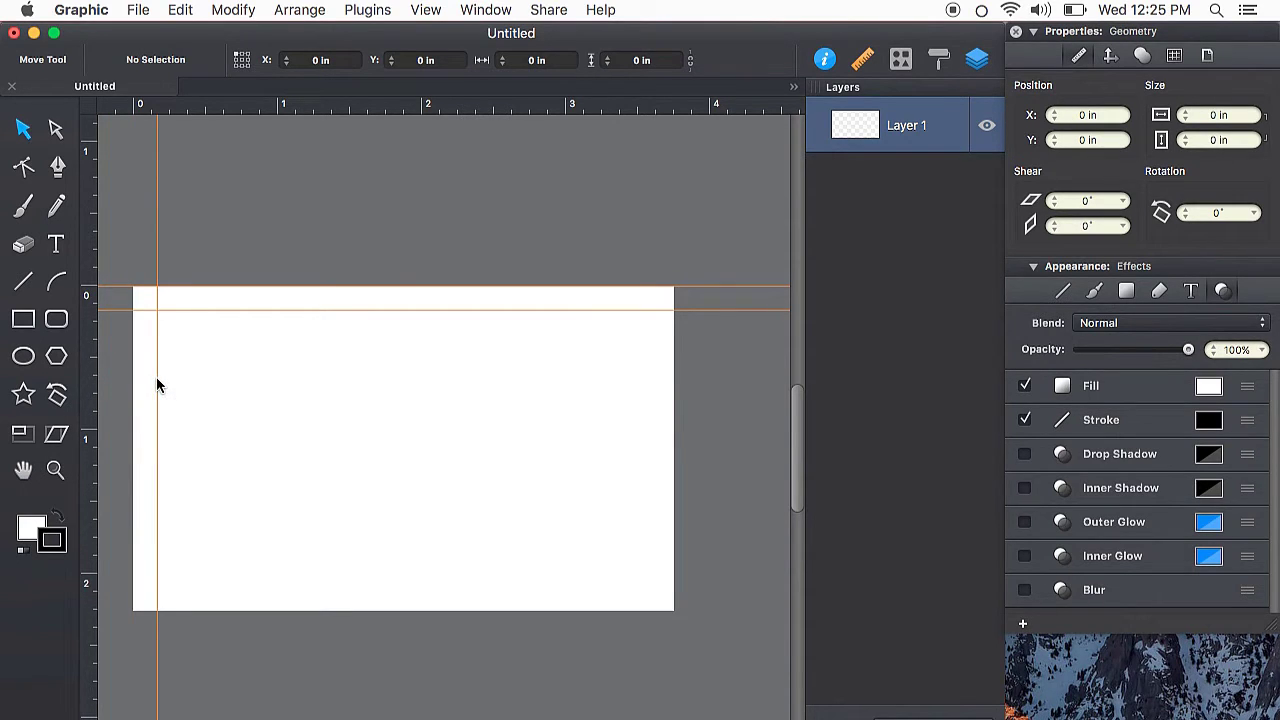
mouse_move(85, 400)
mouse_down()
mouse_move(664, 335)
mouse_move(637, 335)
mouse_up()
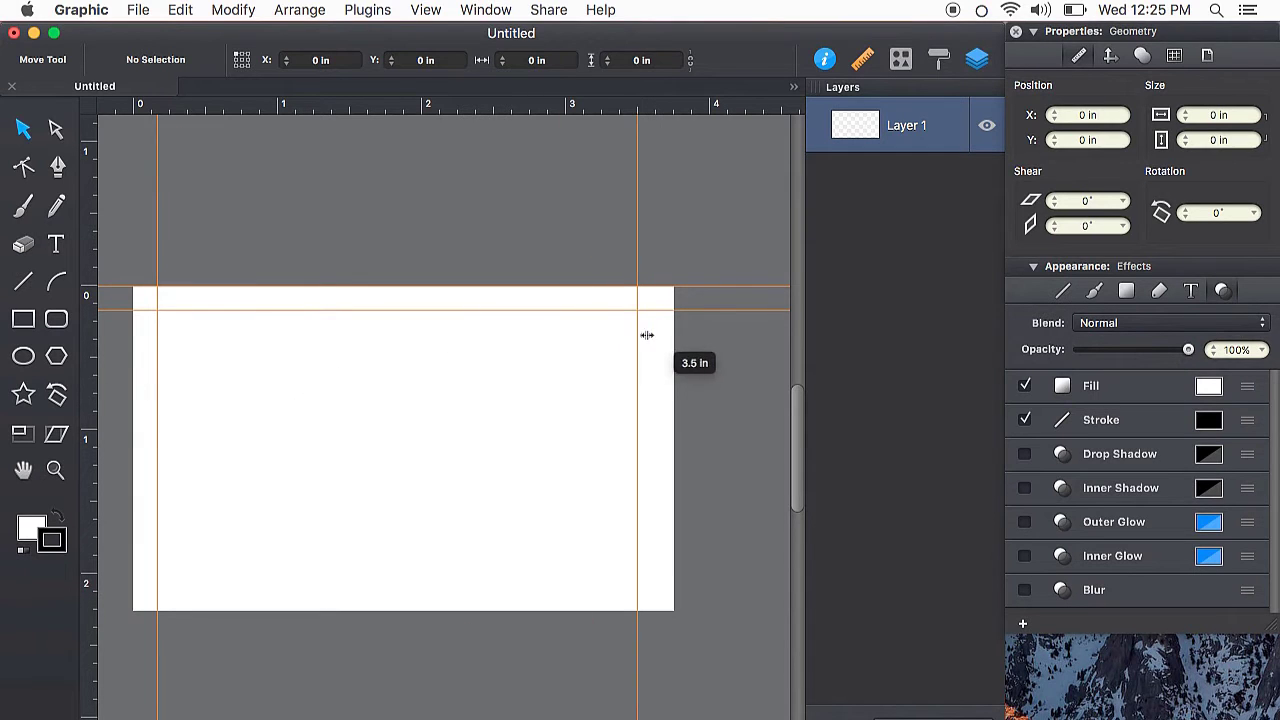
drag(571, 106, 592, 574)
click(1174, 55)
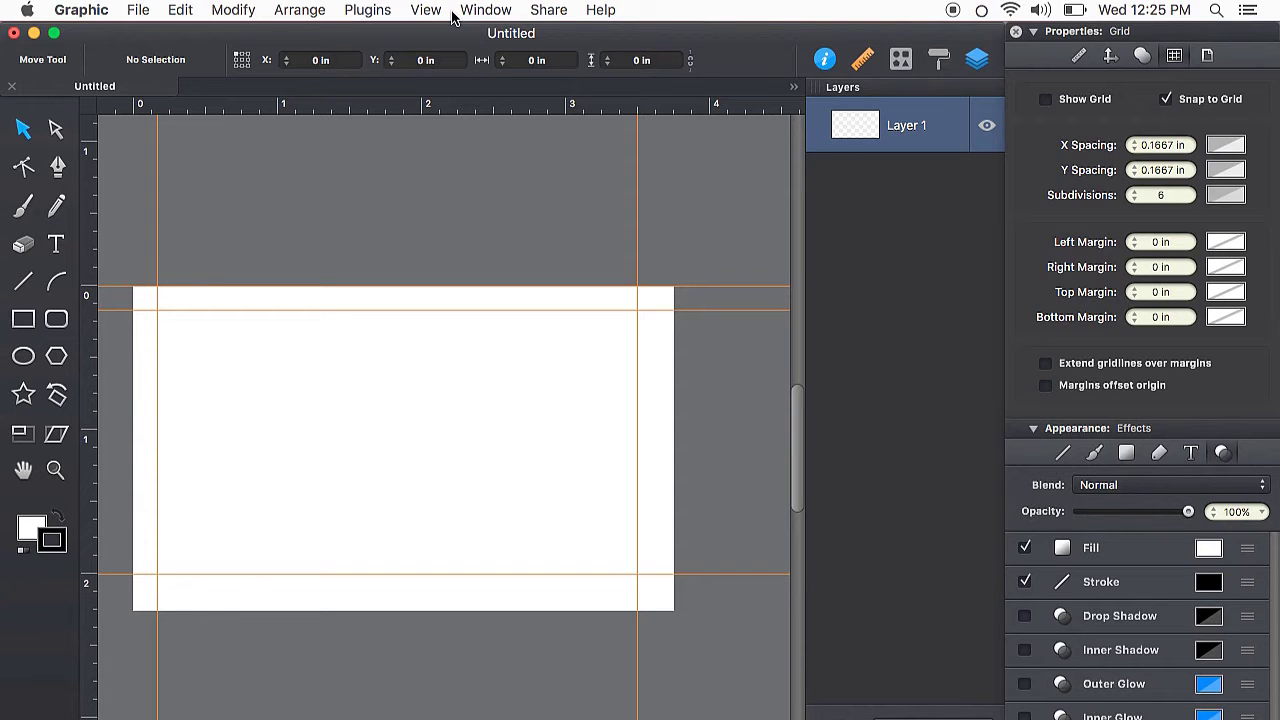
Clear all guides and show the grid with 0.125-inch horizontal and vertical spacing.
click(425, 10)
mouse_move(318, 456)
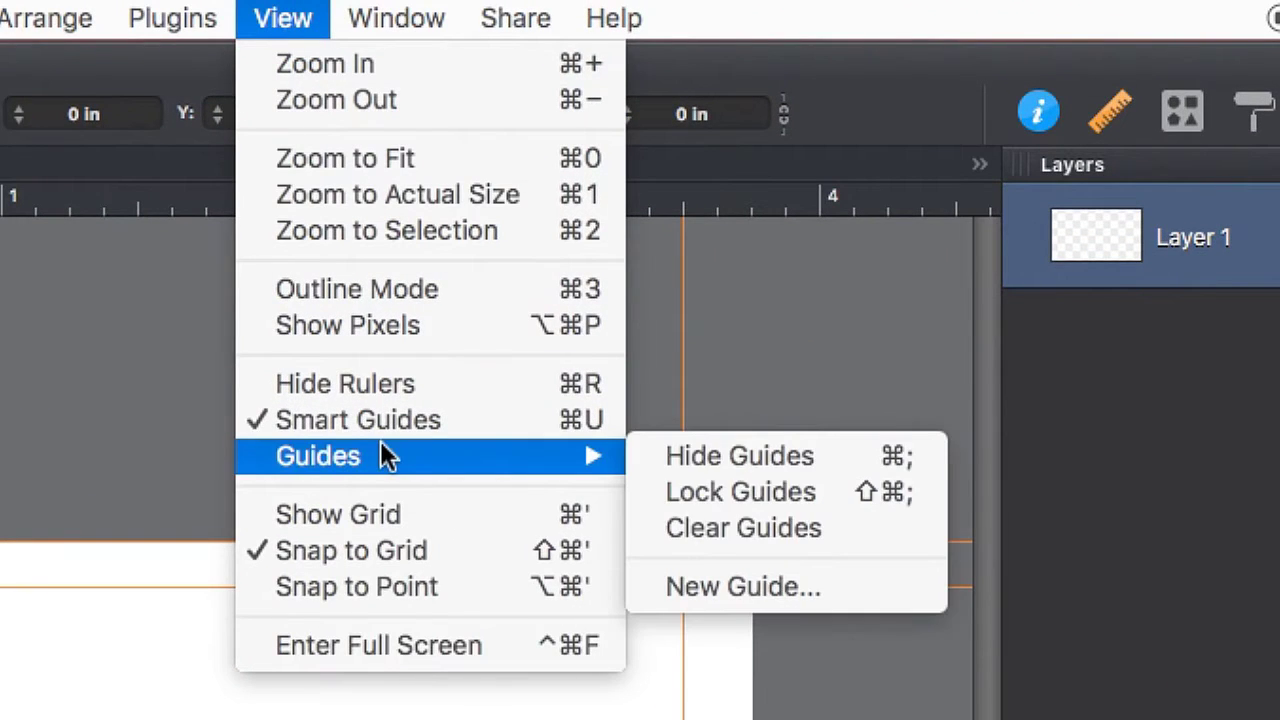
click(764, 528)
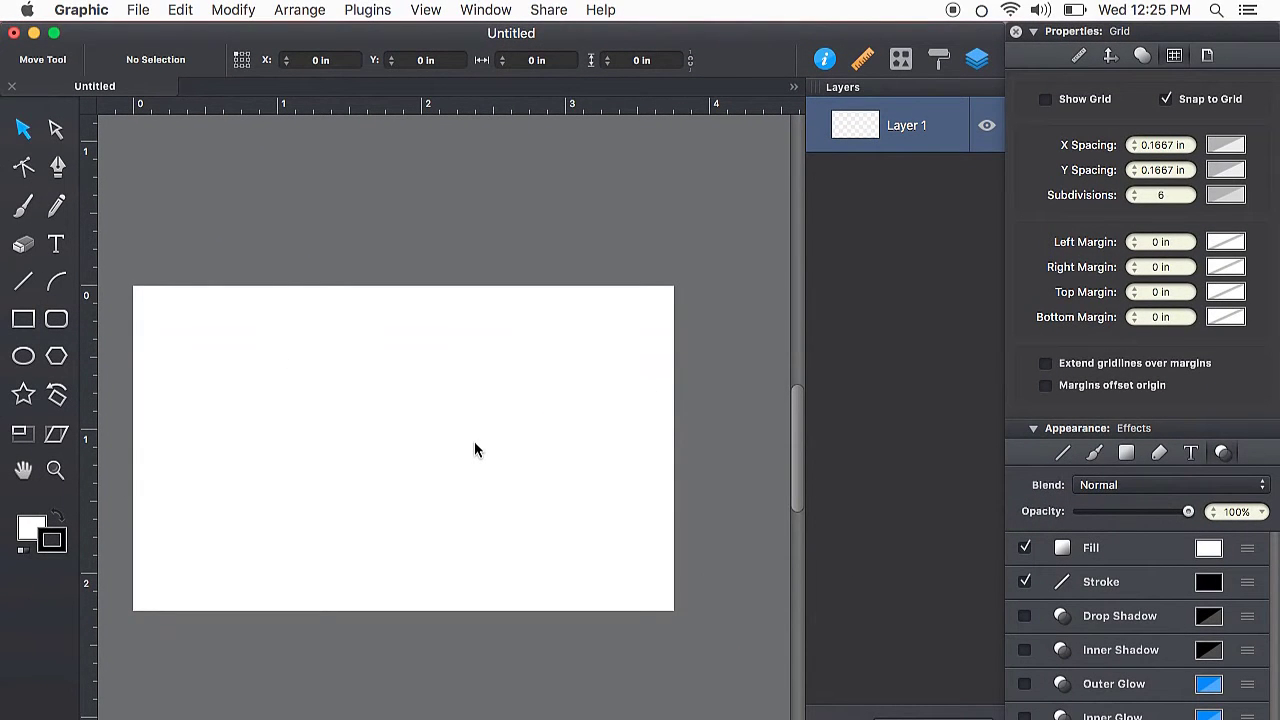
click(1058, 100)
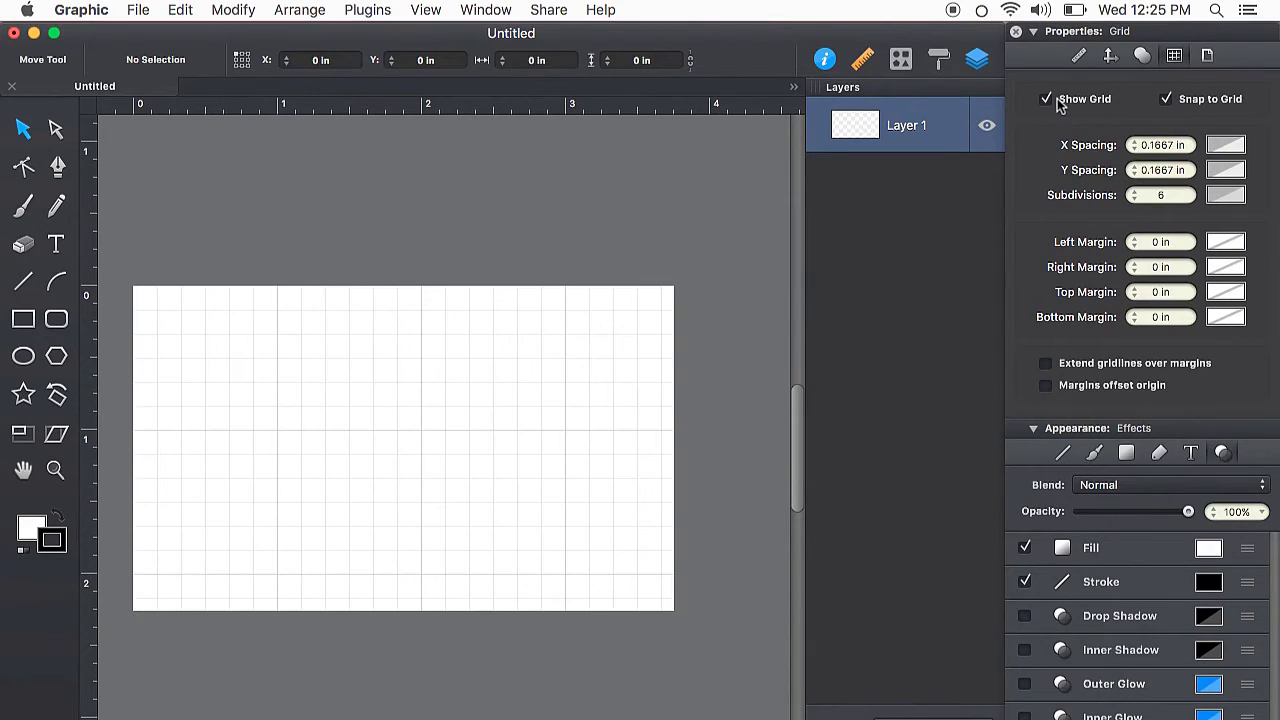
click(1158, 147)
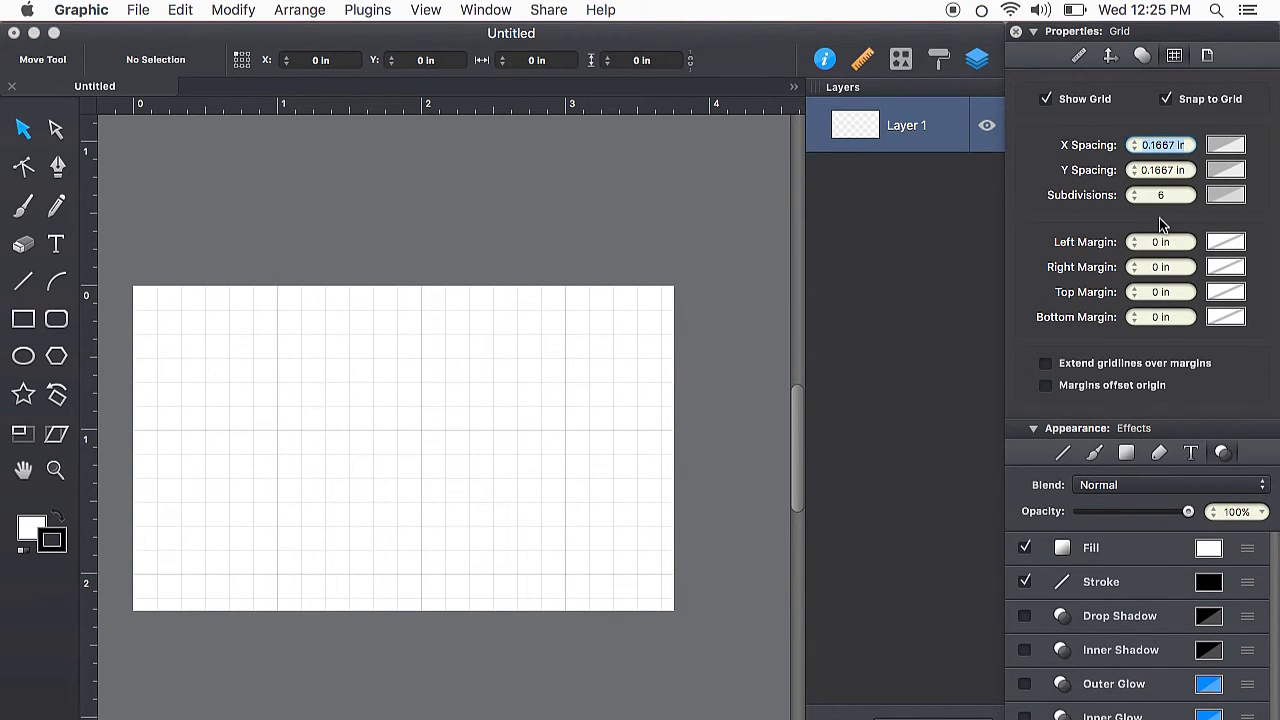
text(.125)
click(1165, 172)
key(BackSpace)
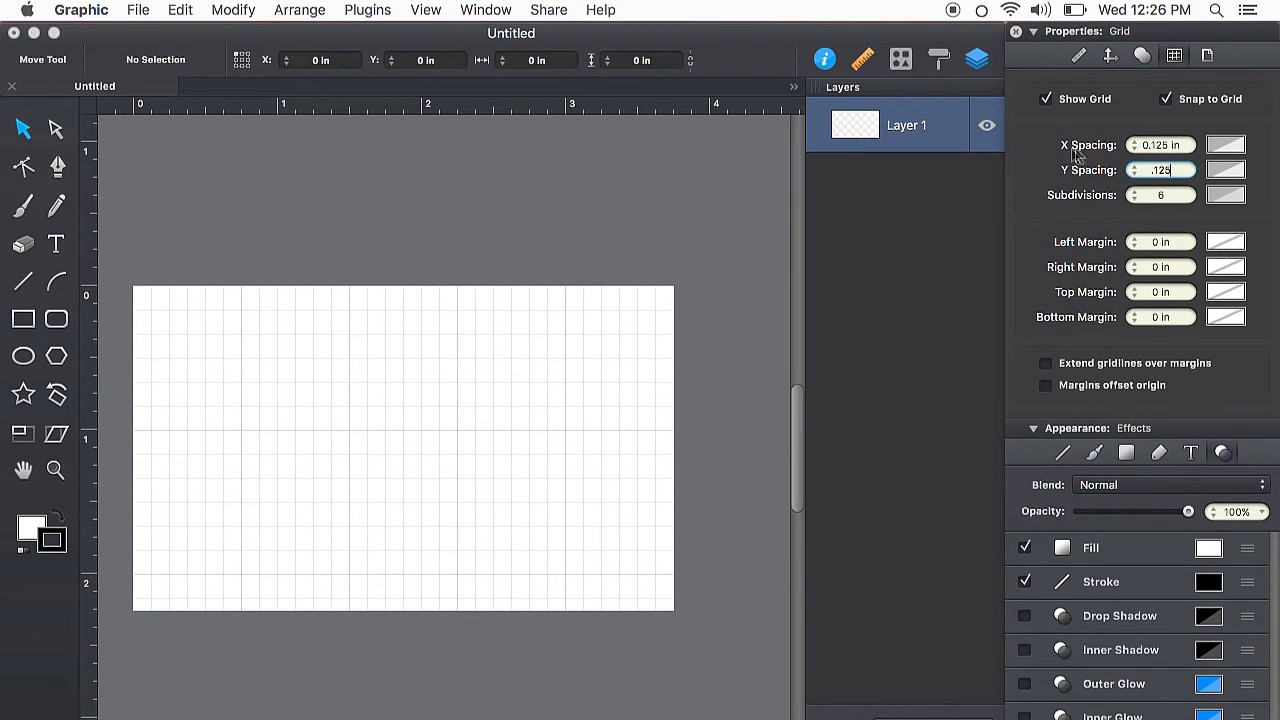
click(1180, 195)
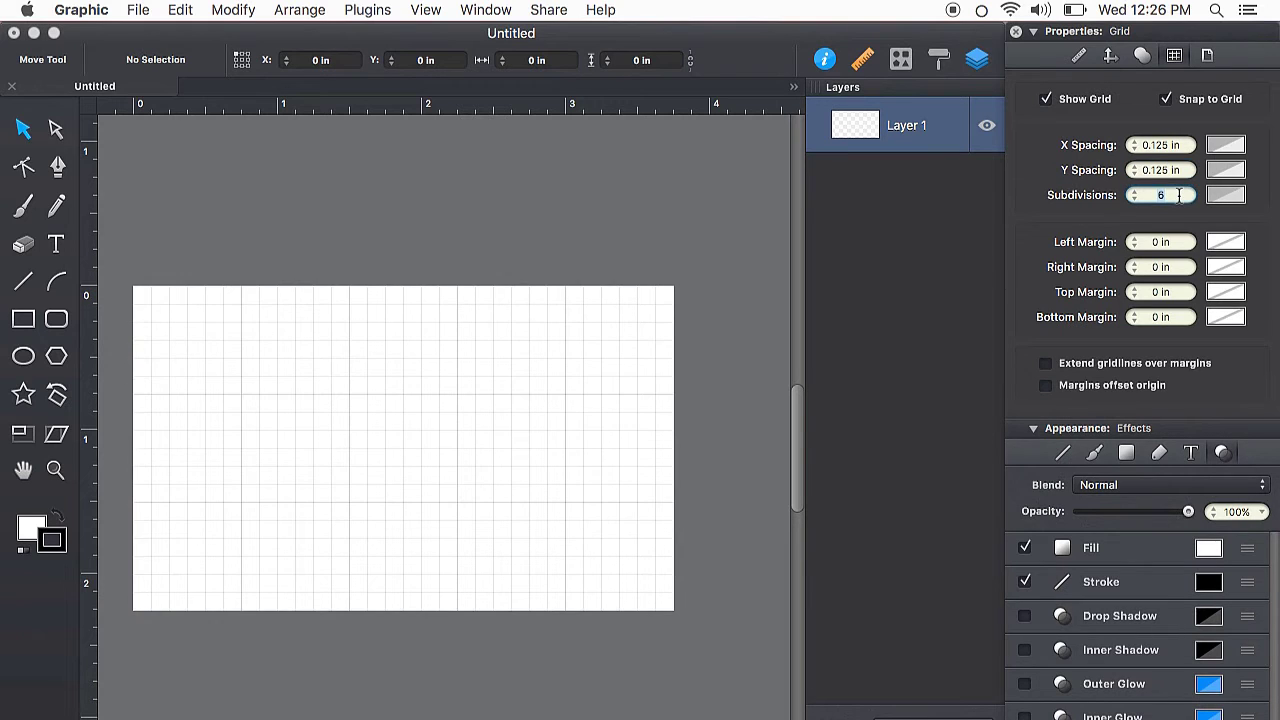
Add guides an eighth inch inside the card's top and left edges.
text(8)
scroll(474, 300, up, 3)
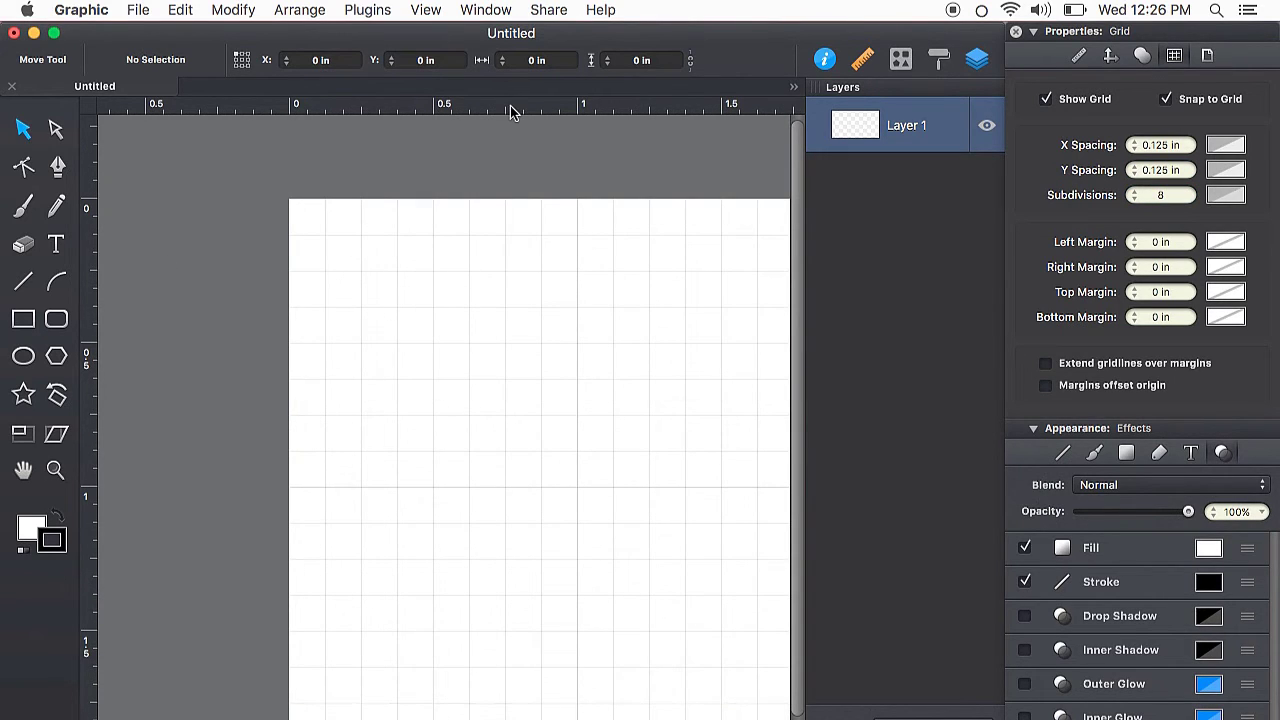
drag(519, 110, 521, 257)
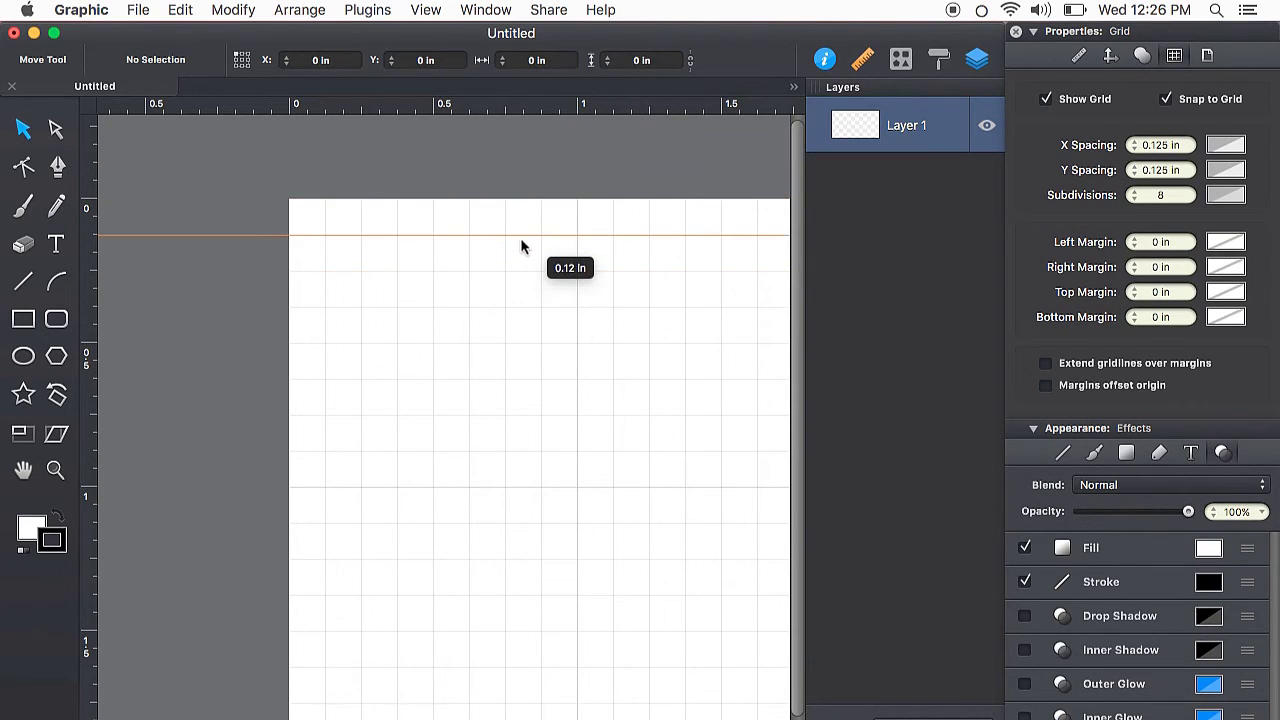
mouse_move(521, 257)
mouse_down()
mouse_move(522, 220)
mouse_move(521, 235)
mouse_up()
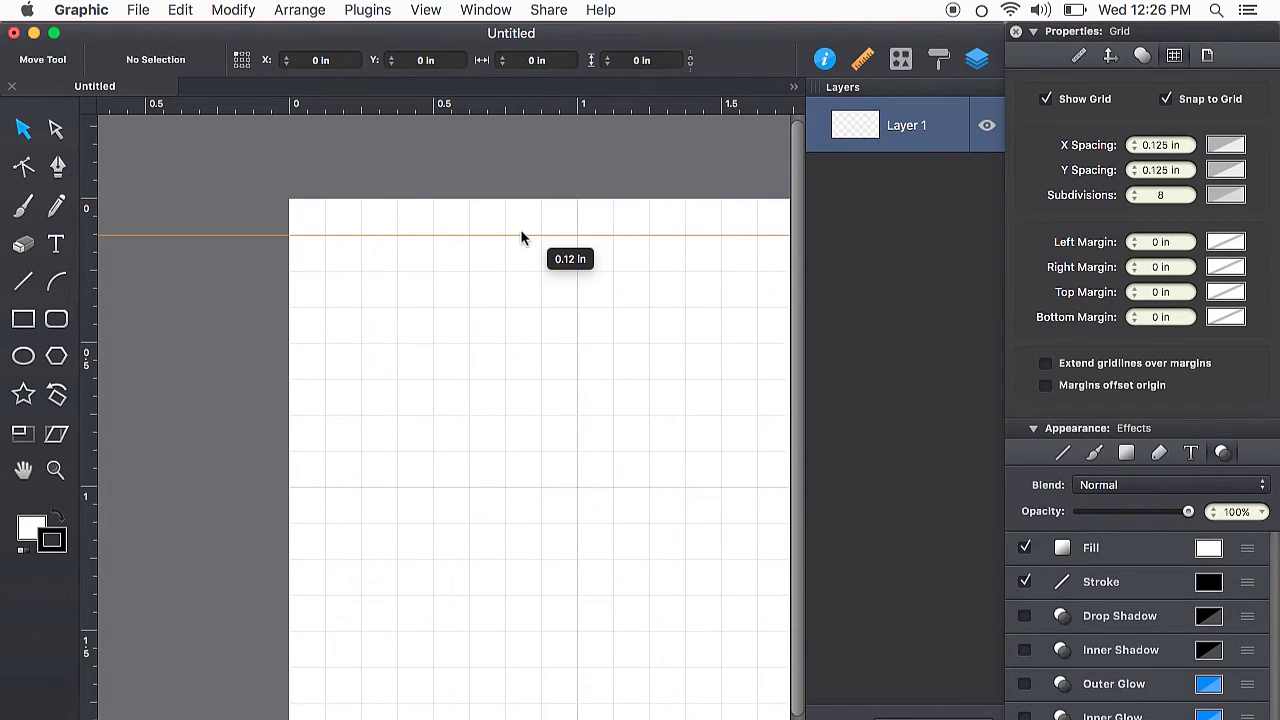
drag(92, 287, 319, 263)
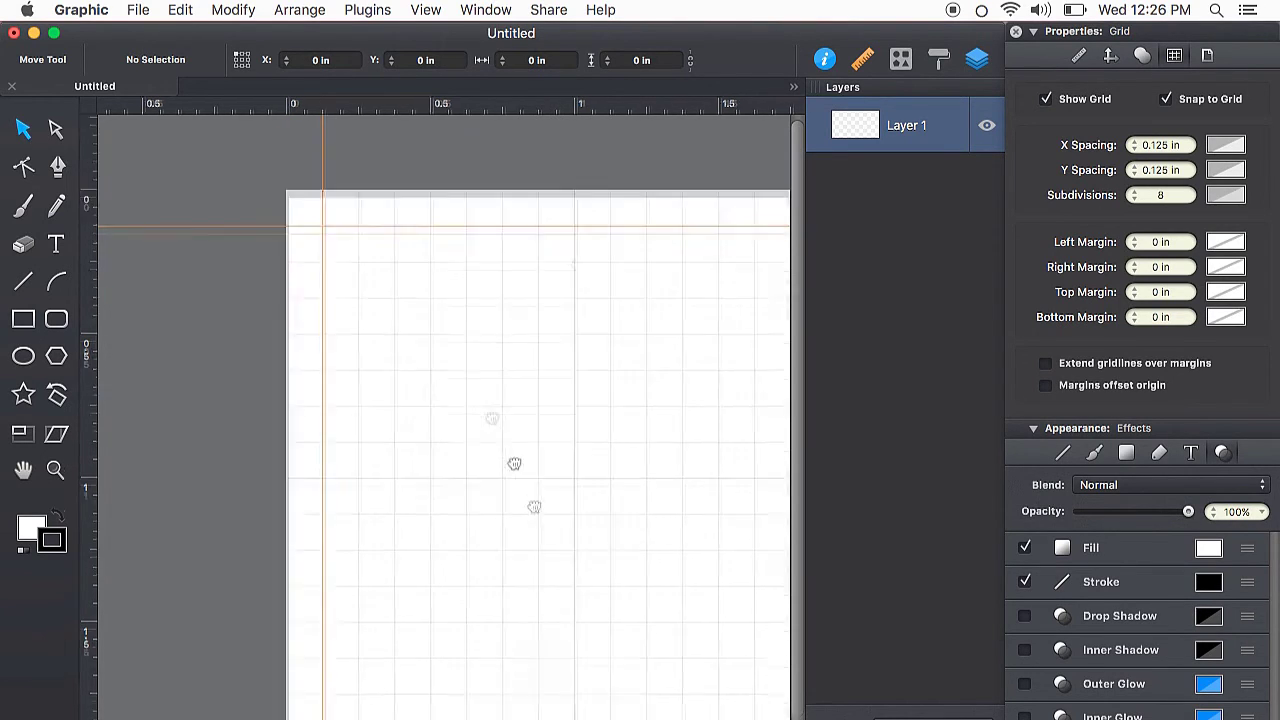
Add guides near the bottom and right edges, then zoom to fit the page (Cmd+0).
scroll(534, 517, down, 5)
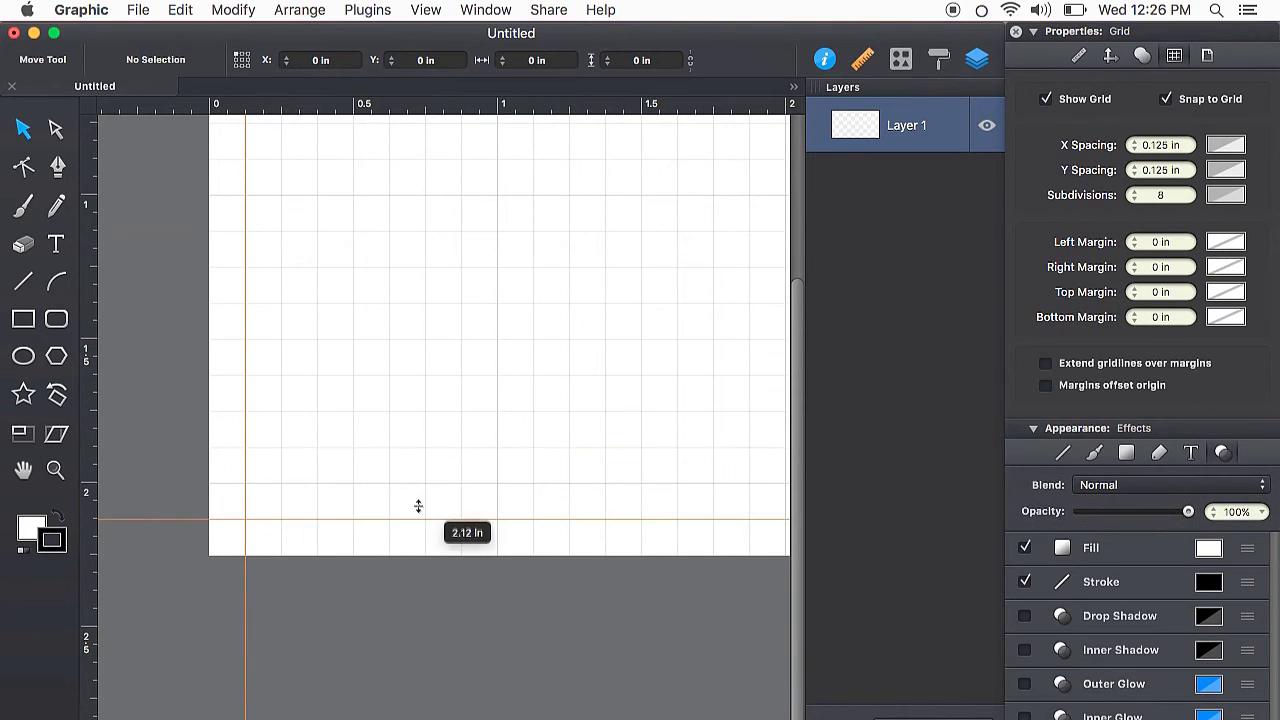
drag(425, 108, 422, 526)
drag(534, 380, 153, 465)
scroll(153, 465, right, 10)
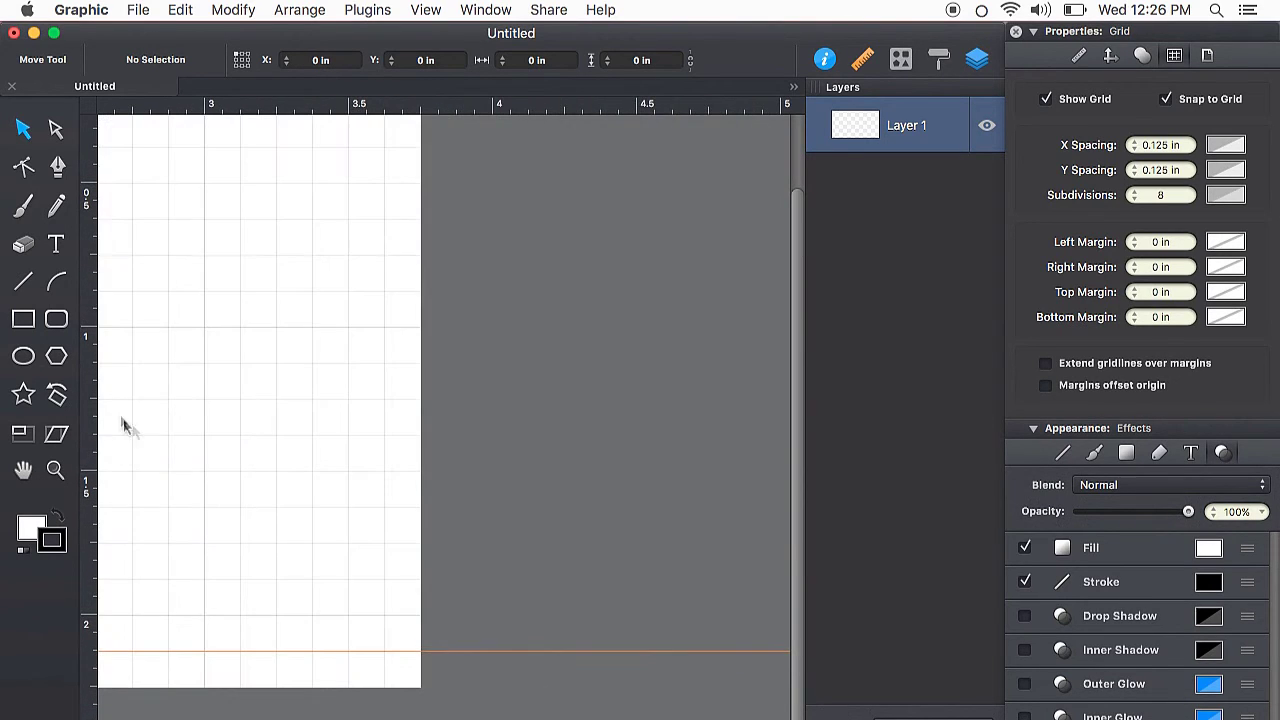
drag(92, 395, 371, 354)
key(super+0)
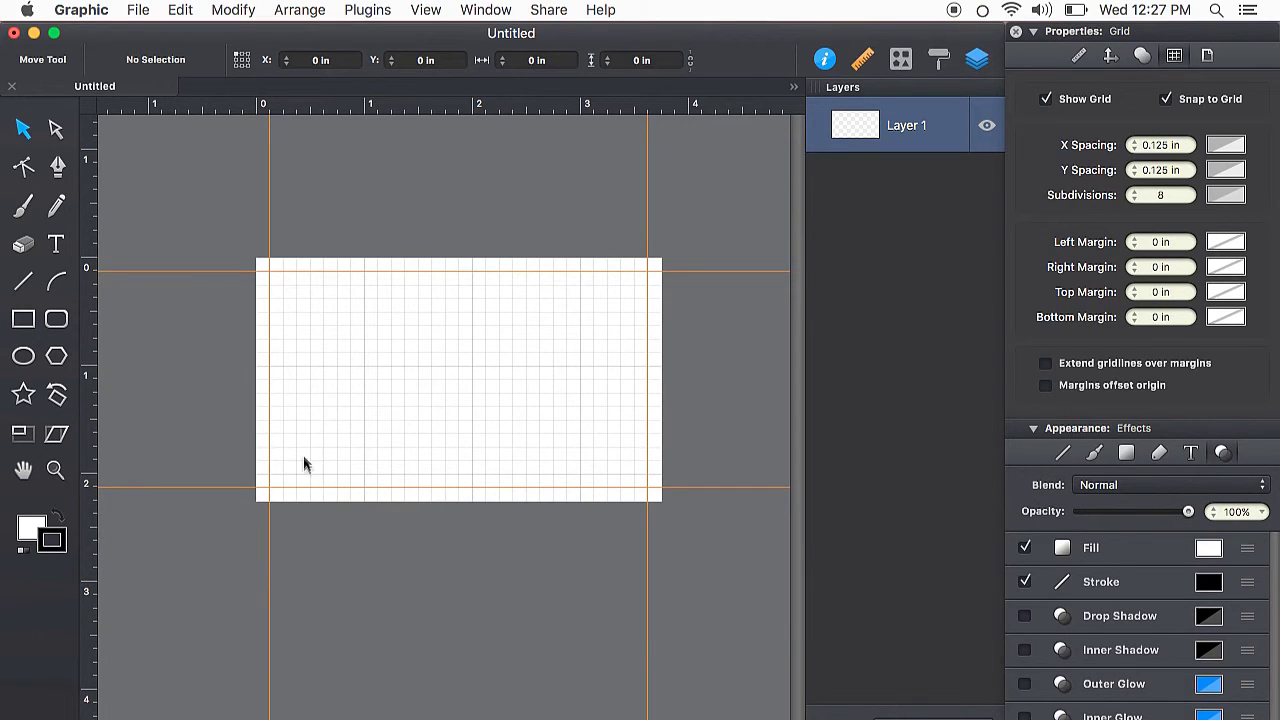
Lock the guides.
click(425, 9)
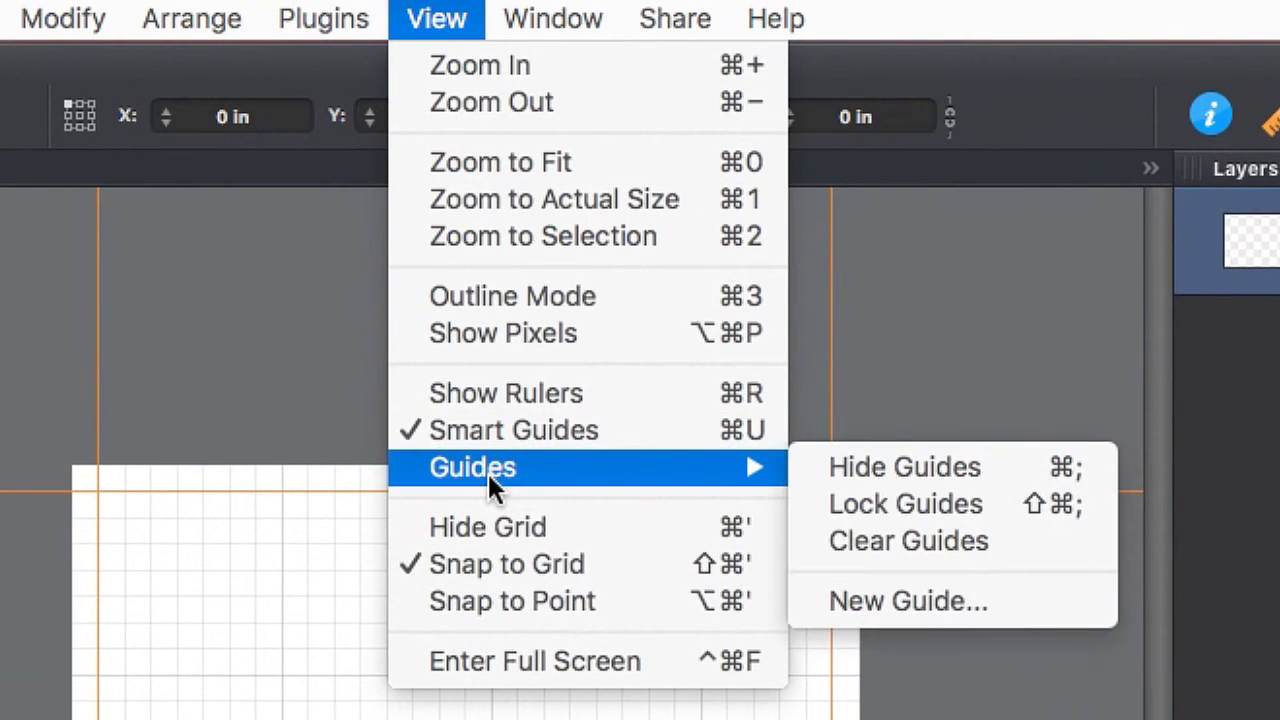
mouse_move(560, 467)
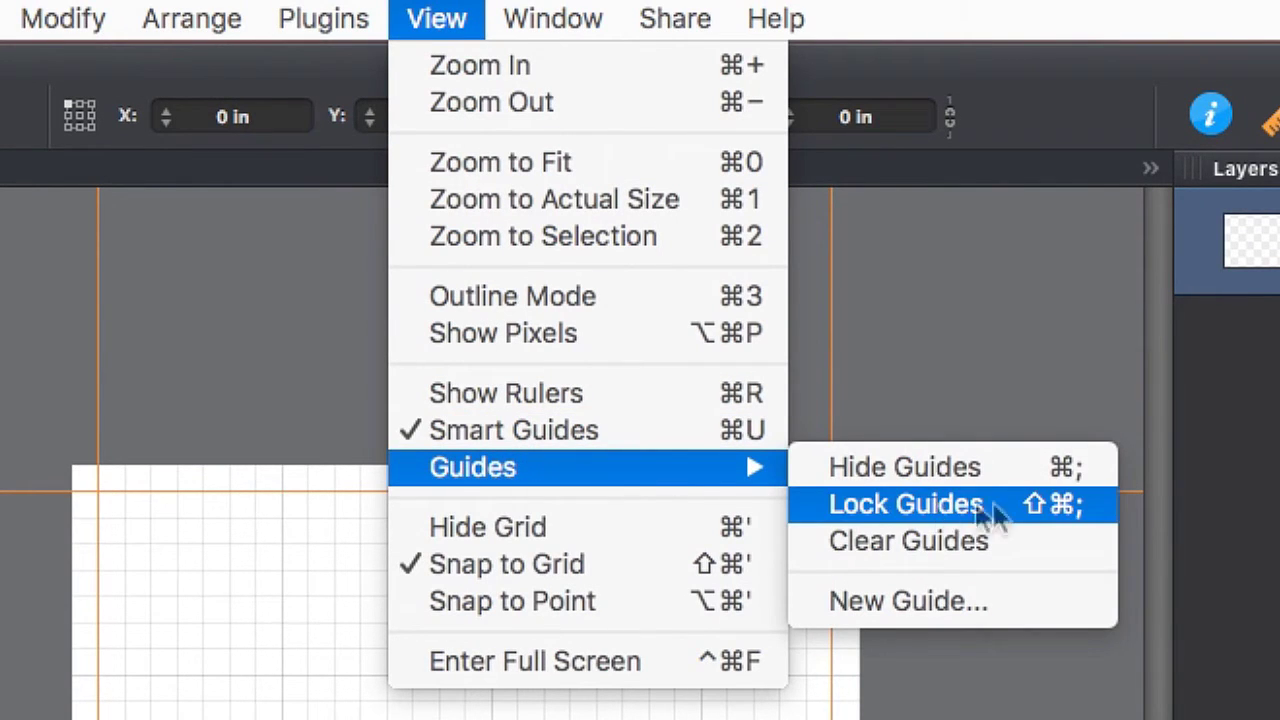
click(990, 512)
mouse_move(684, 190)
mouse_down()
mouse_move(505, 374)
mouse_move(643, 202)
mouse_move(540, 352)
mouse_up()
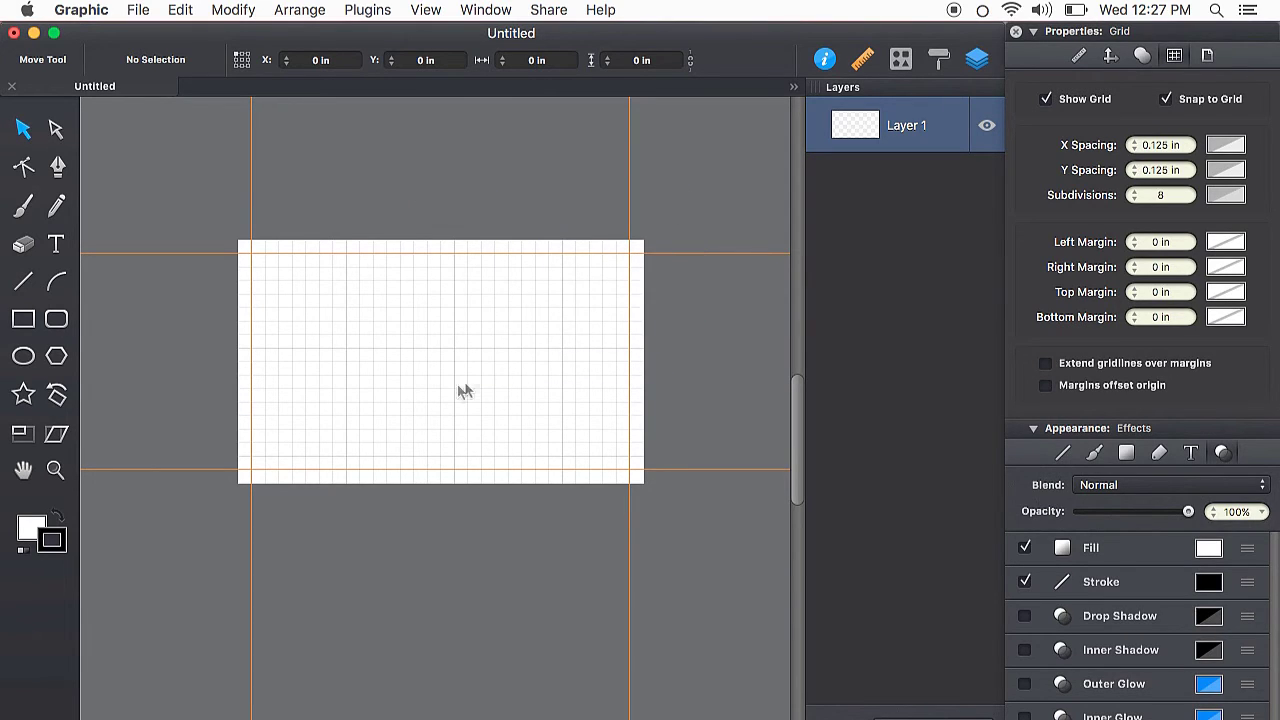
Draw a 1.875 × 1.375 in rectangle and move it to the top-left guides.
click(23, 318)
drag(319, 294, 522, 442)
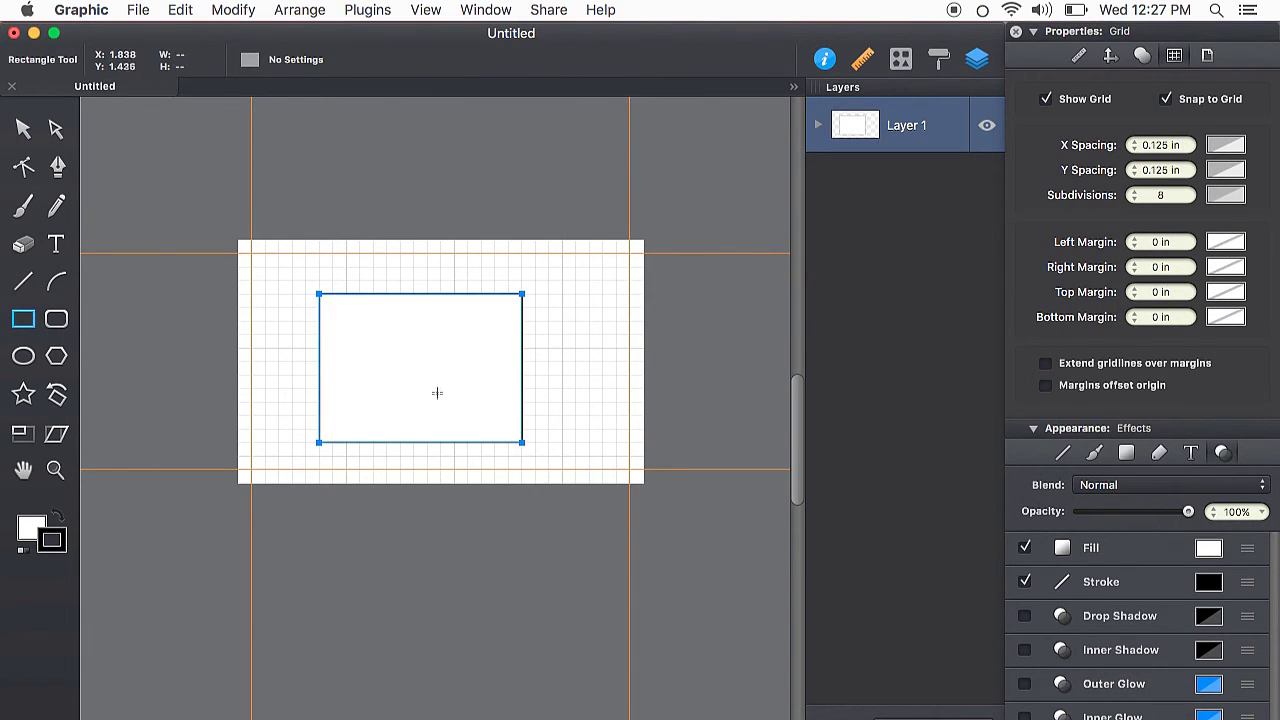
key(v)
drag(423, 329, 352, 287)
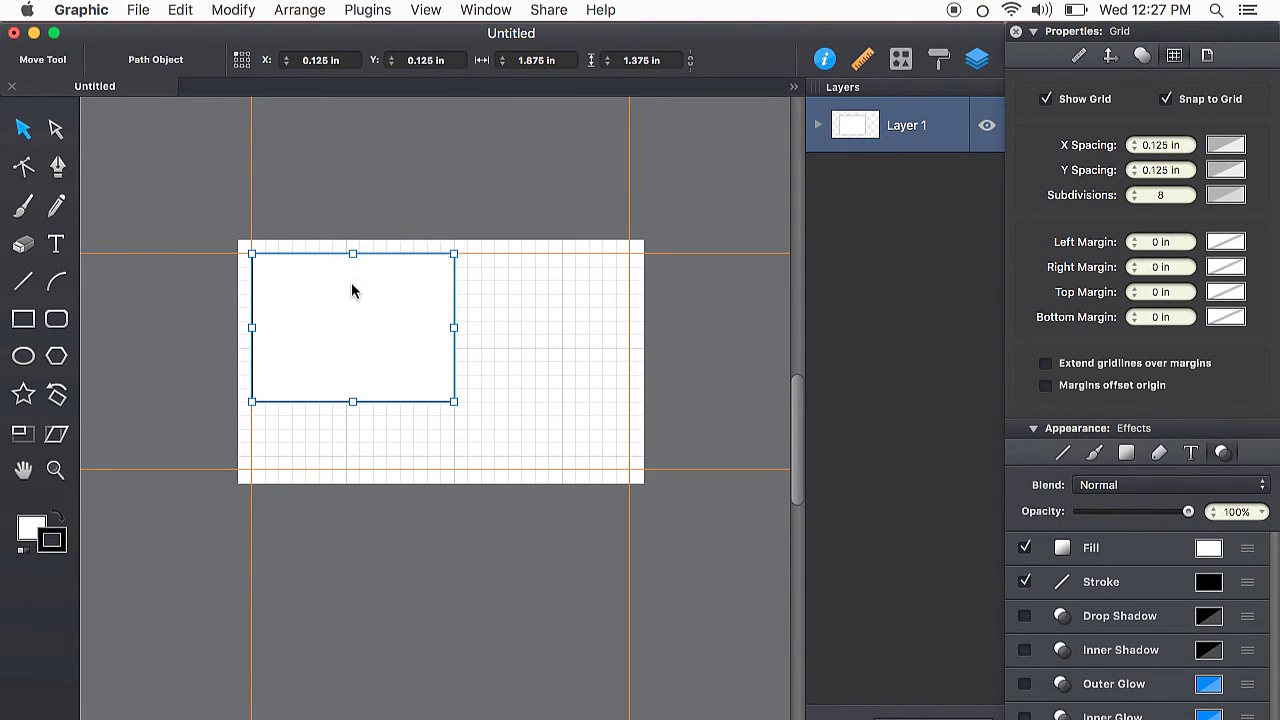
click(1046, 99)
Turn off Snap to Grid and narrow the rectangle to 0.963 × 1.375 in against the left guide.
click(1165, 99)
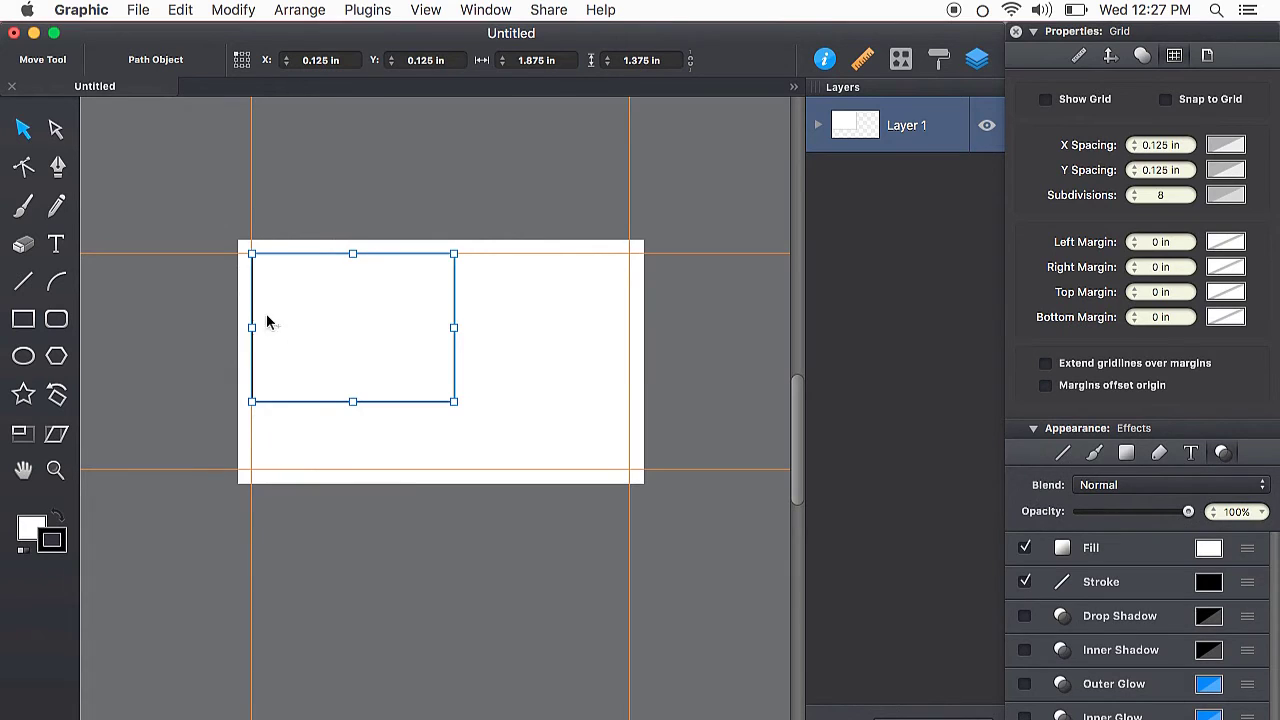
scroll(267, 320, up, 3)
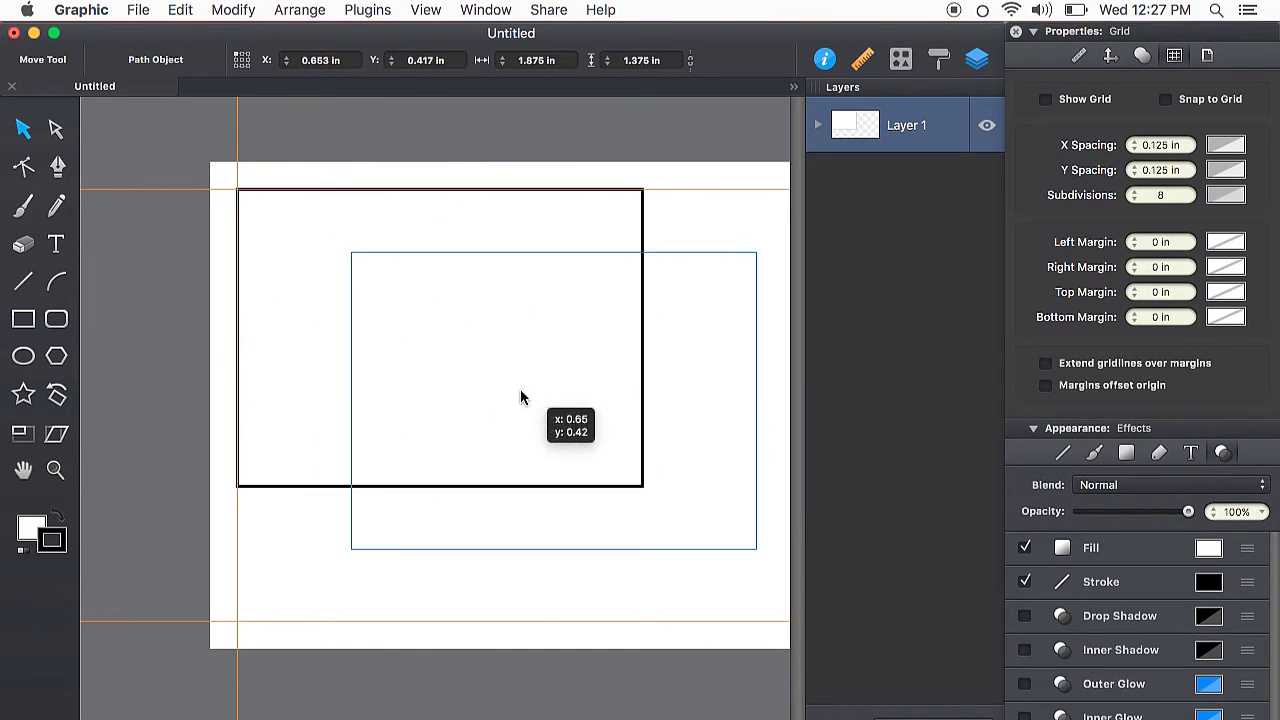
mouse_move(520, 390)
mouse_down()
mouse_move(469, 388)
mouse_move(440, 335)
mouse_up()
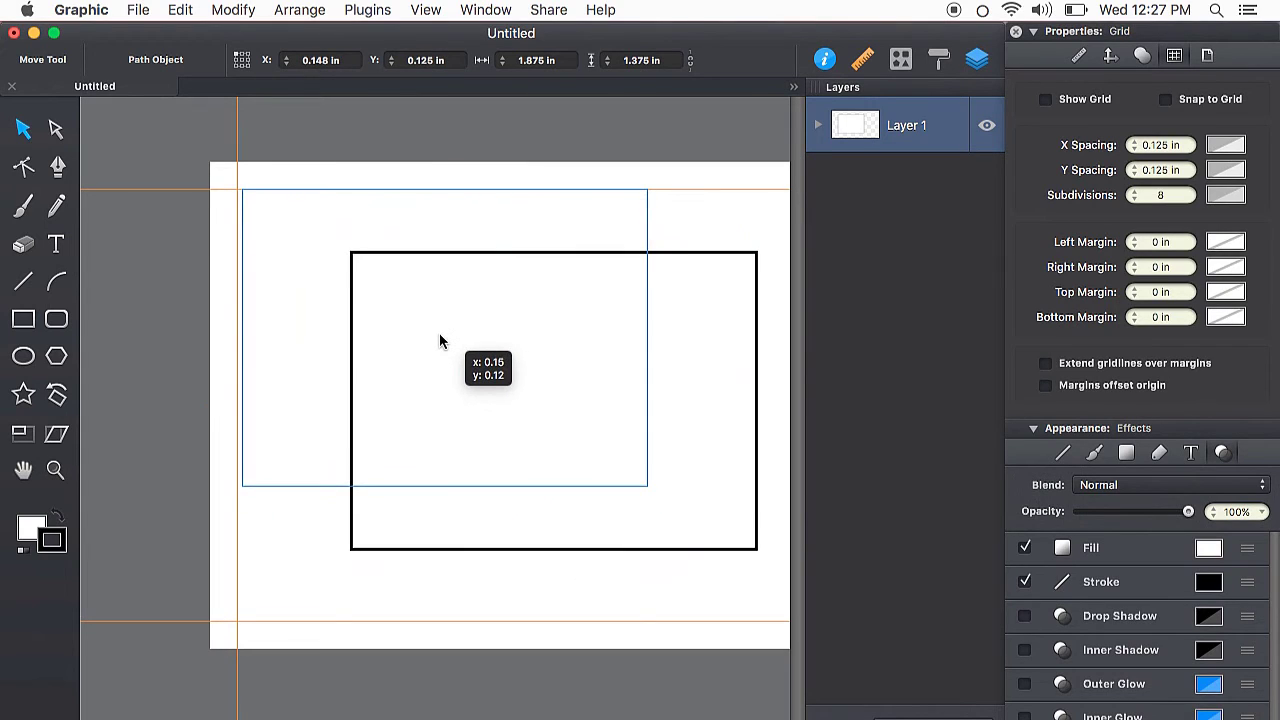
drag(440, 342, 434, 337)
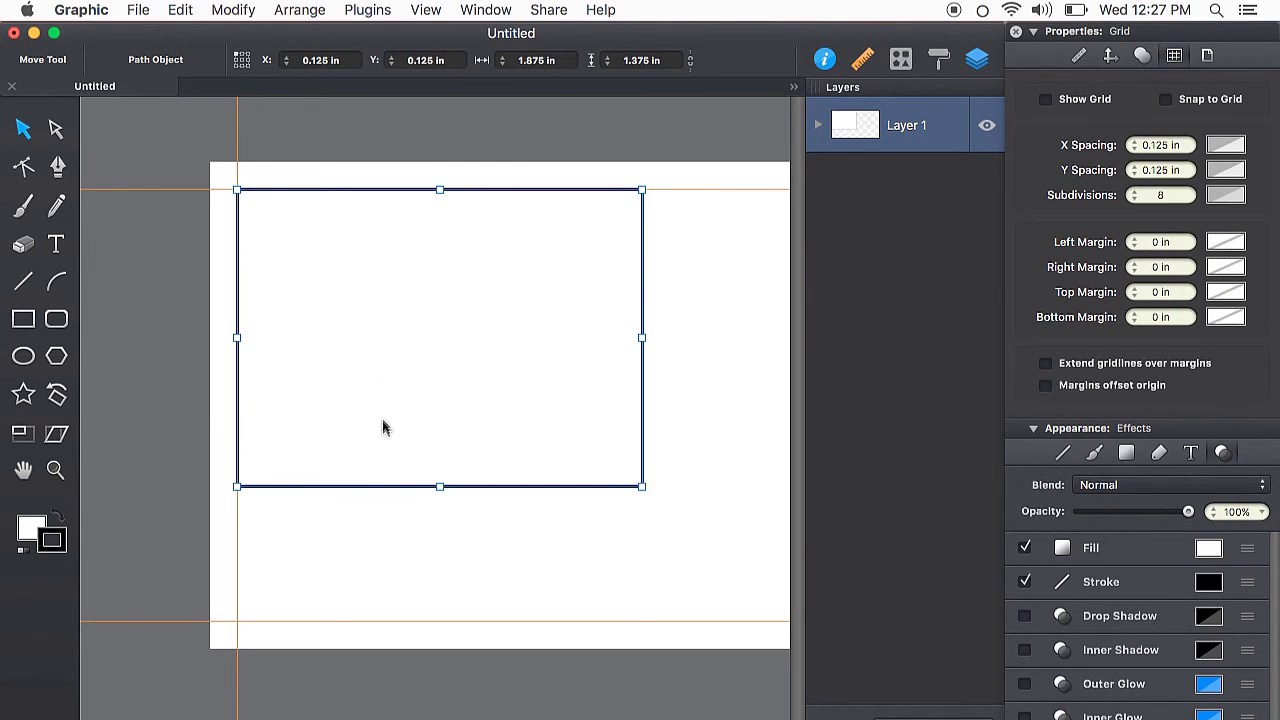
key(super+z)
drag(334, 431, 224, 427)
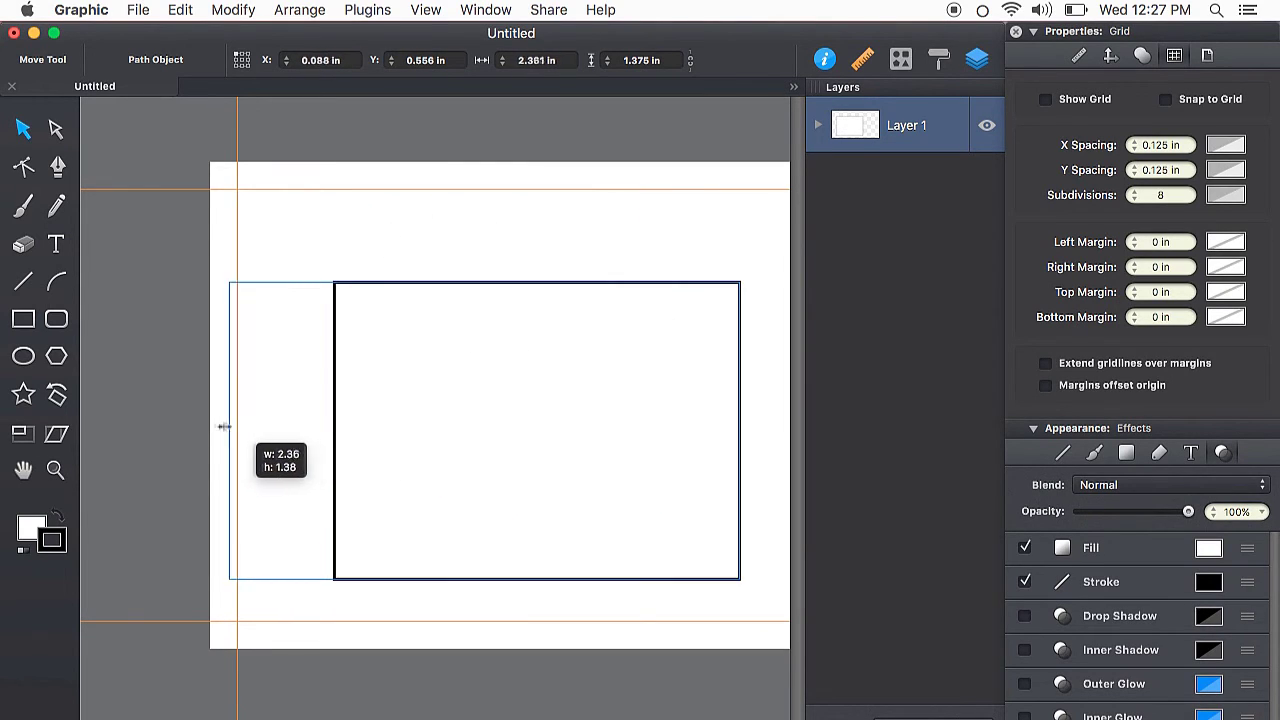
drag(224, 427, 242, 429)
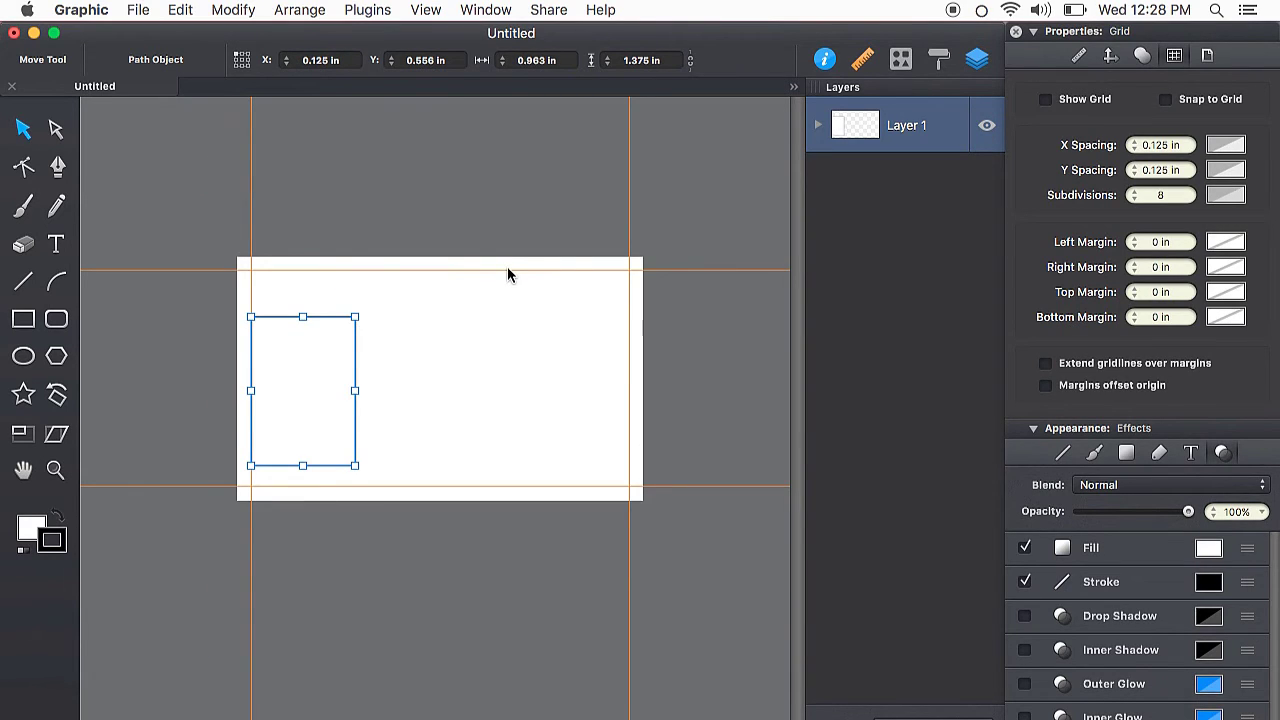
Add a horizontal guide at 50 percent of the card's height.
click(425, 10)
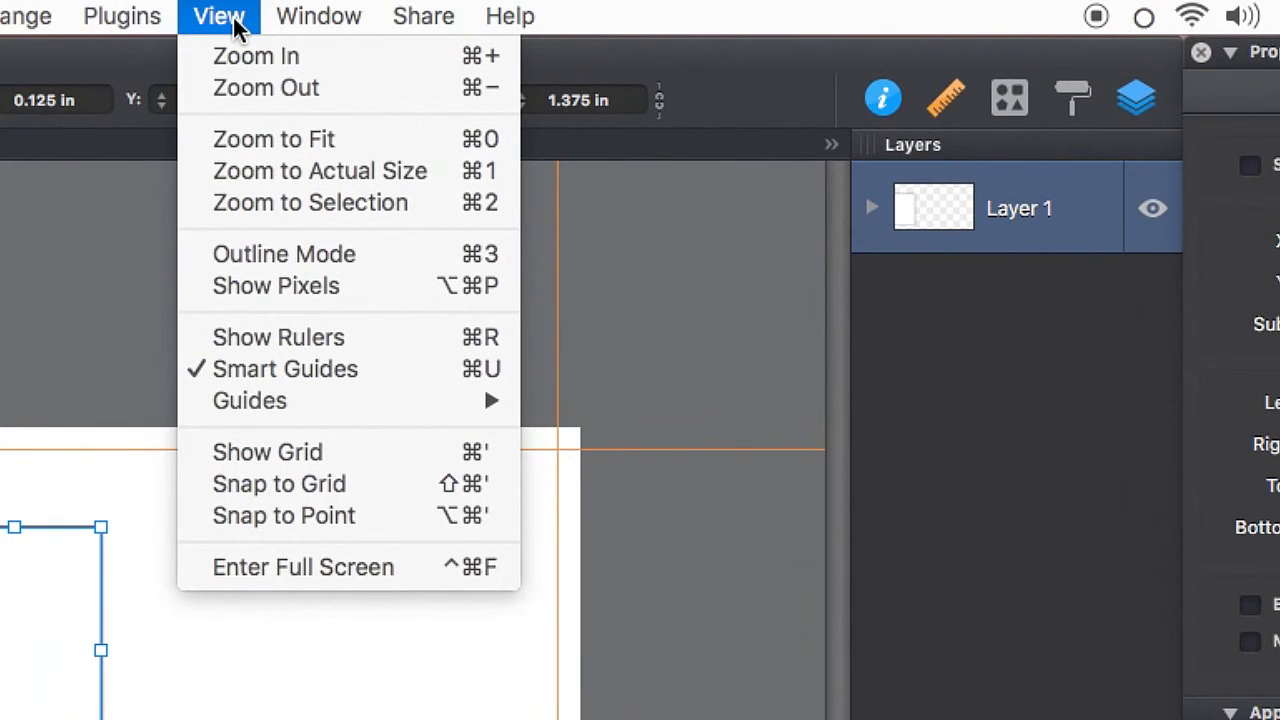
mouse_move(250, 400)
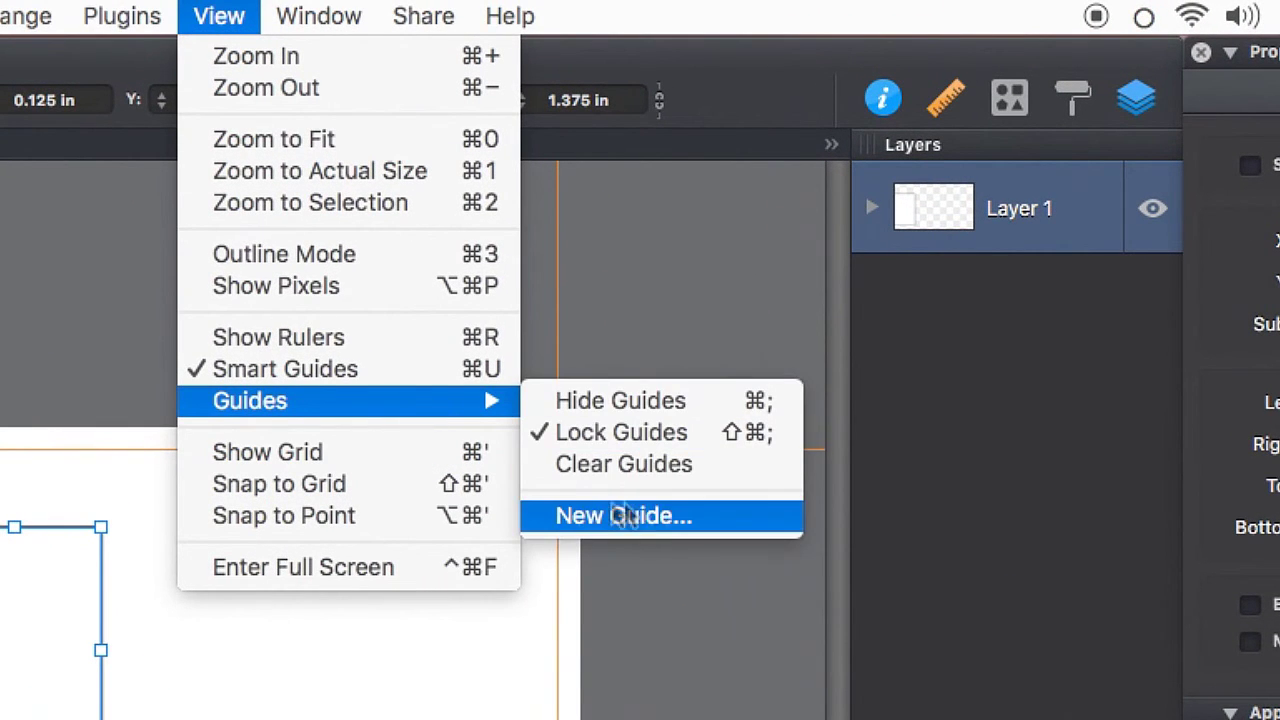
click(693, 519)
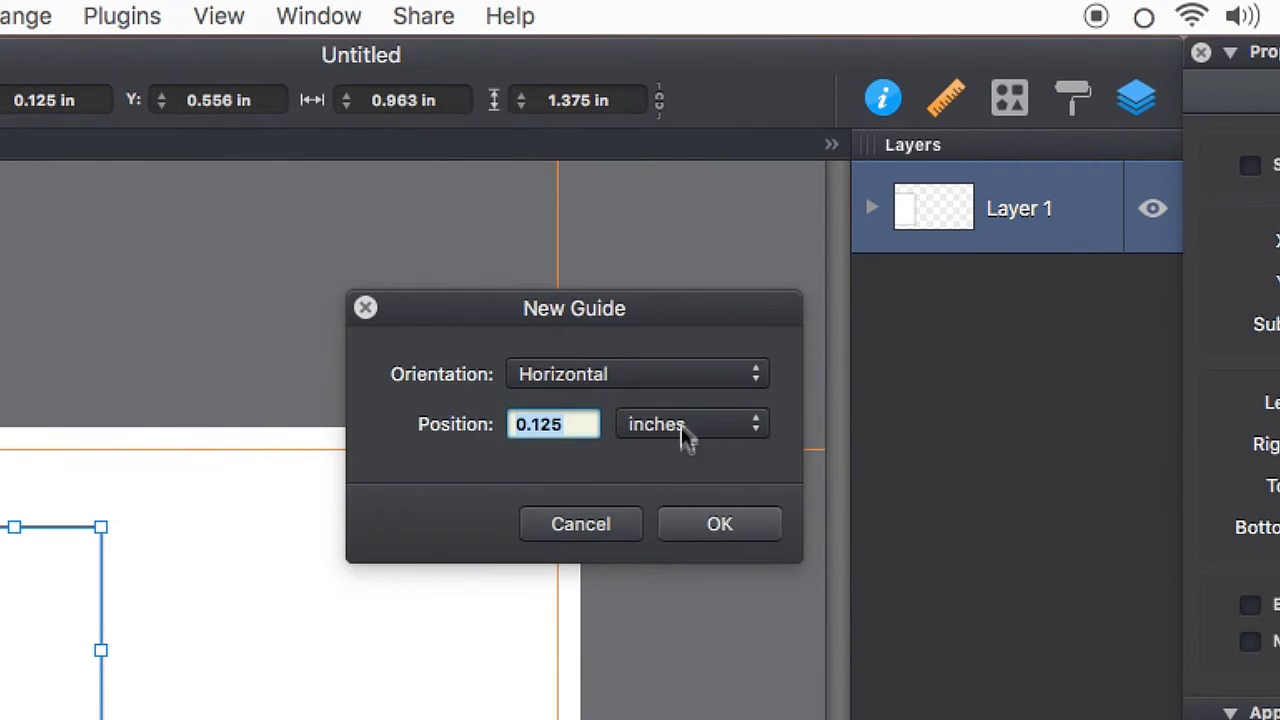
click(705, 423)
click(700, 397)
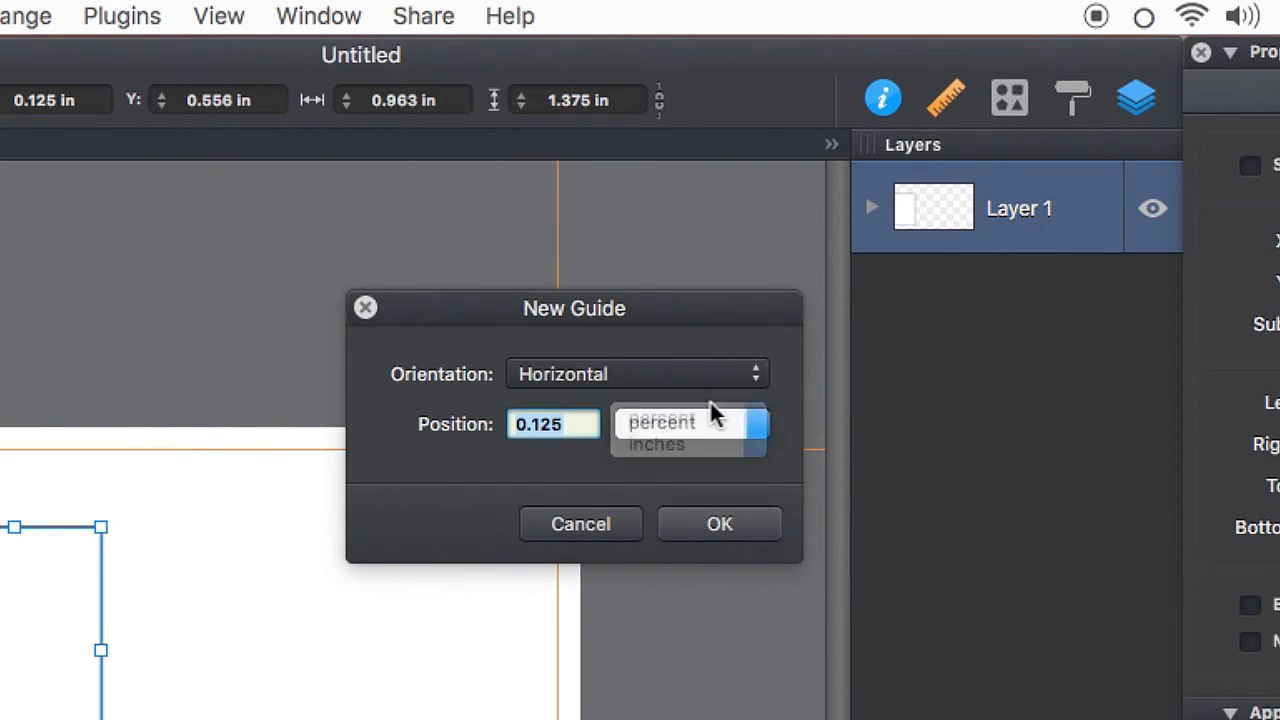
click(703, 427)
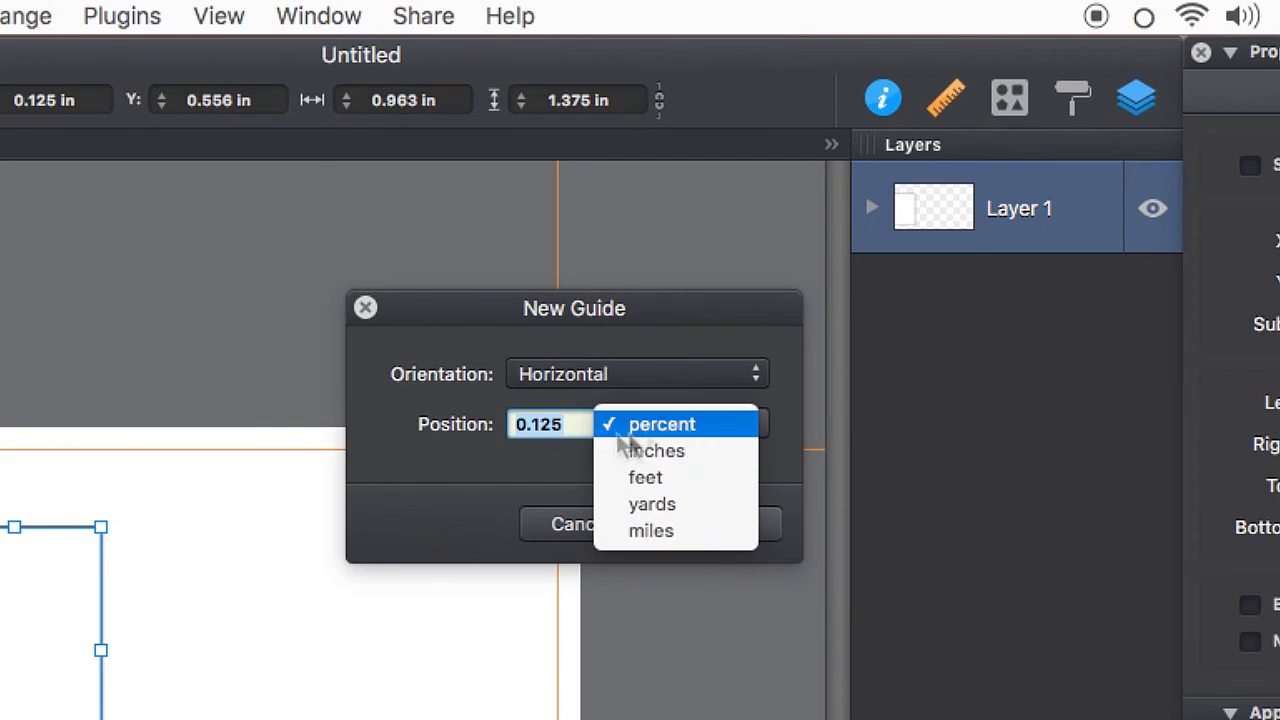
click(578, 432)
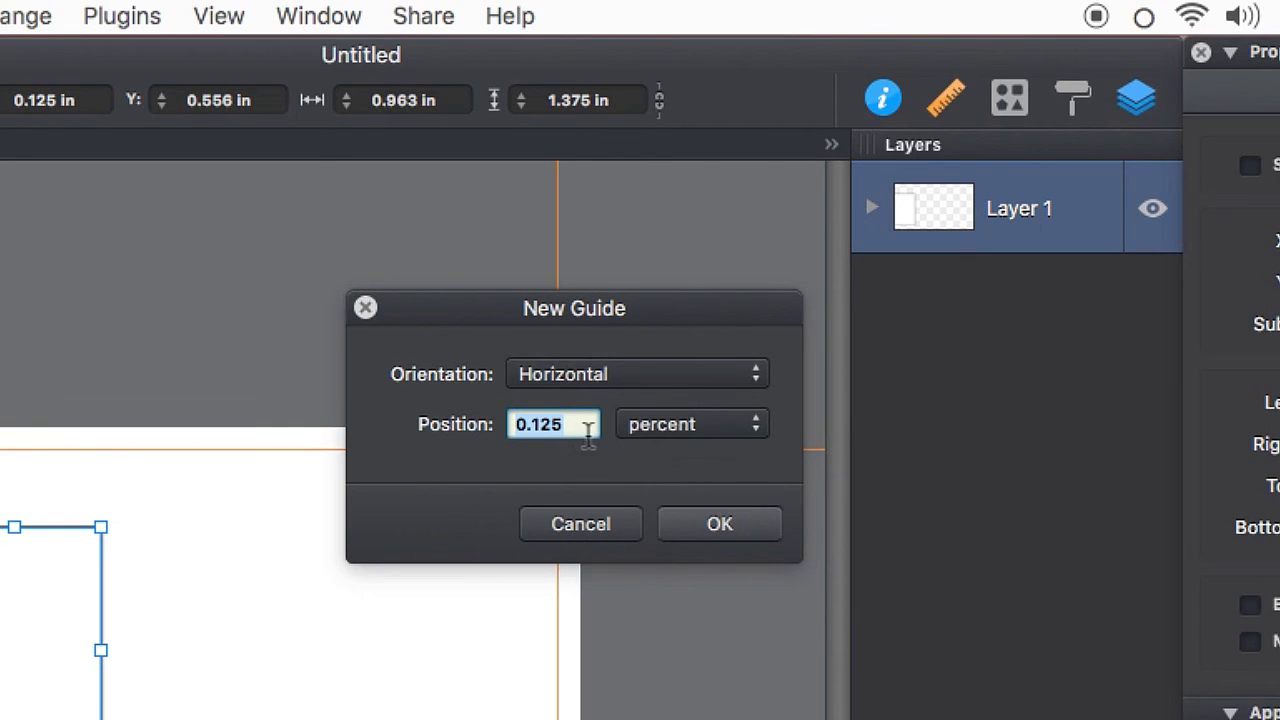
click(583, 425)
drag(583, 425, 383, 424)
text(50)
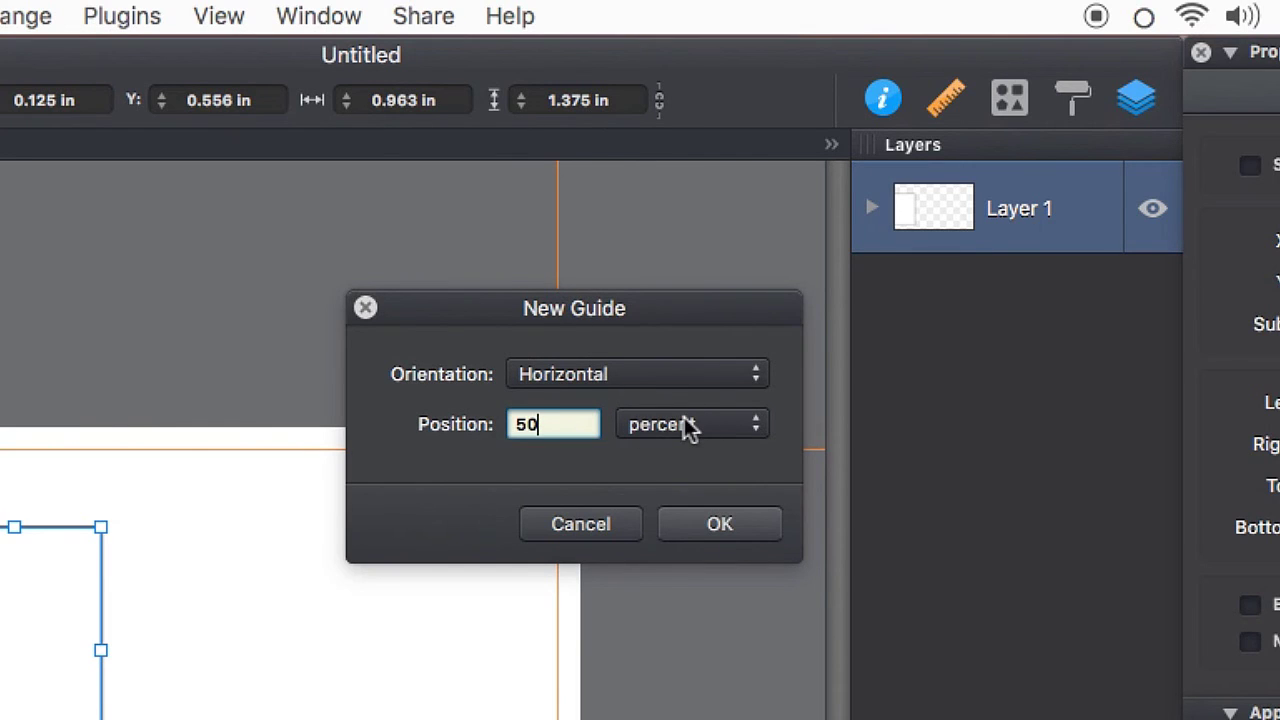
click(729, 524)
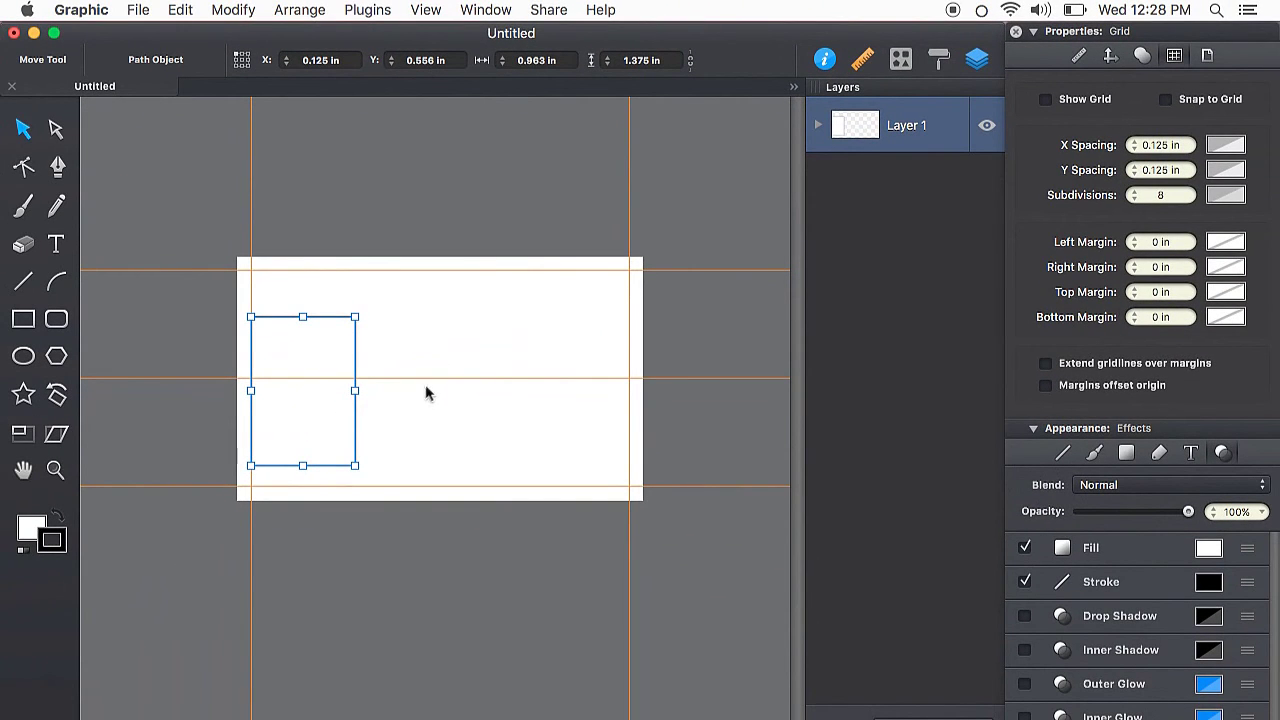
Add a vertical guide at 50 percent, centre the rectangle on it, and shorten it to 1.208 in.
click(416, 6)
mouse_move(444, 241)
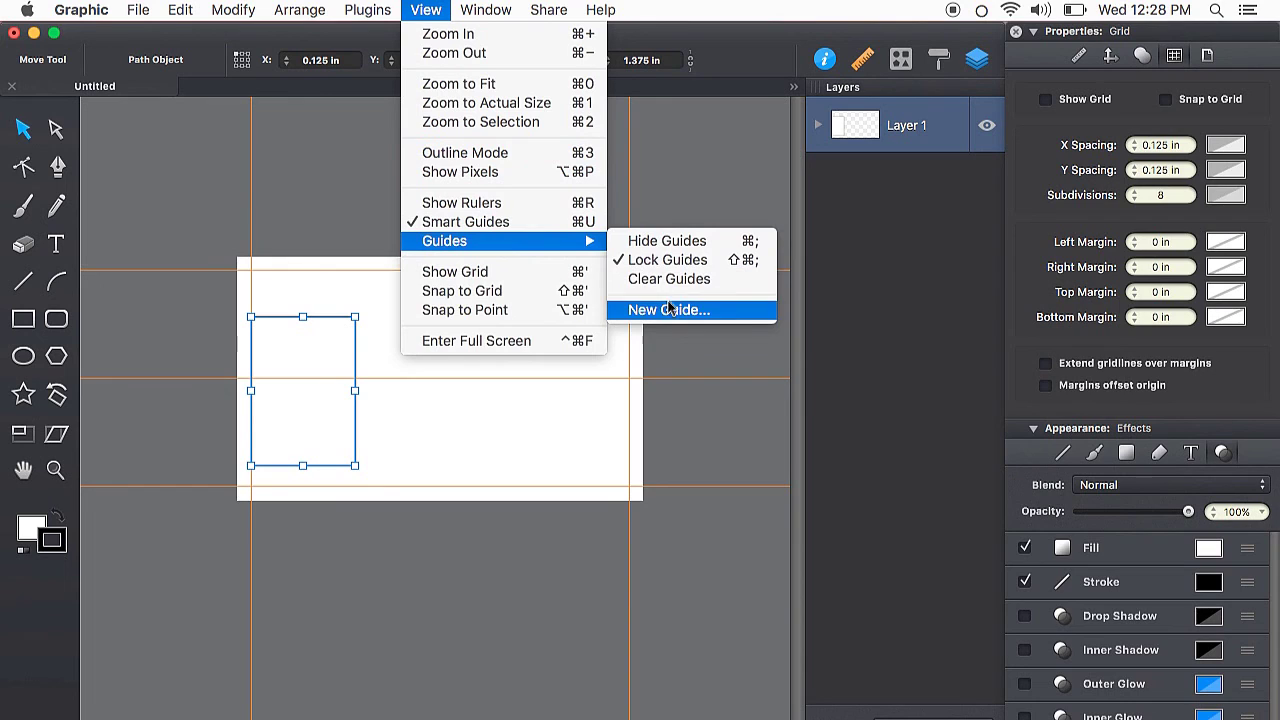
click(685, 309)
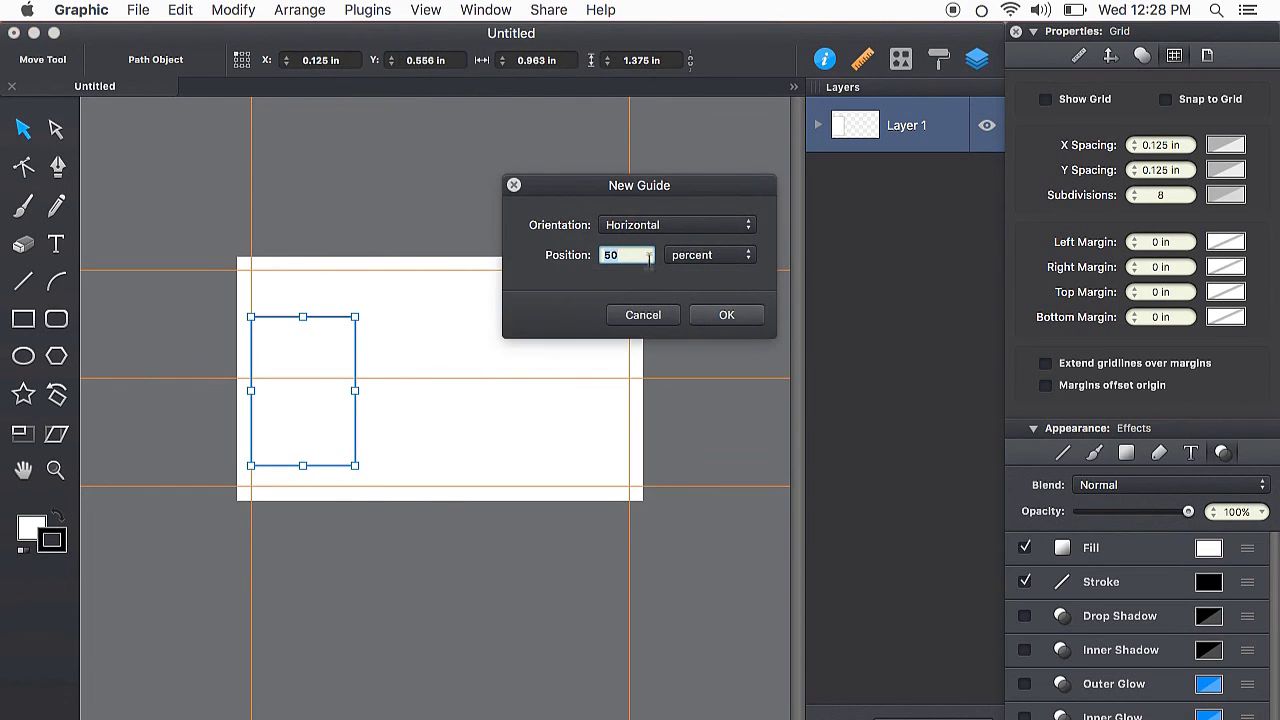
click(677, 228)
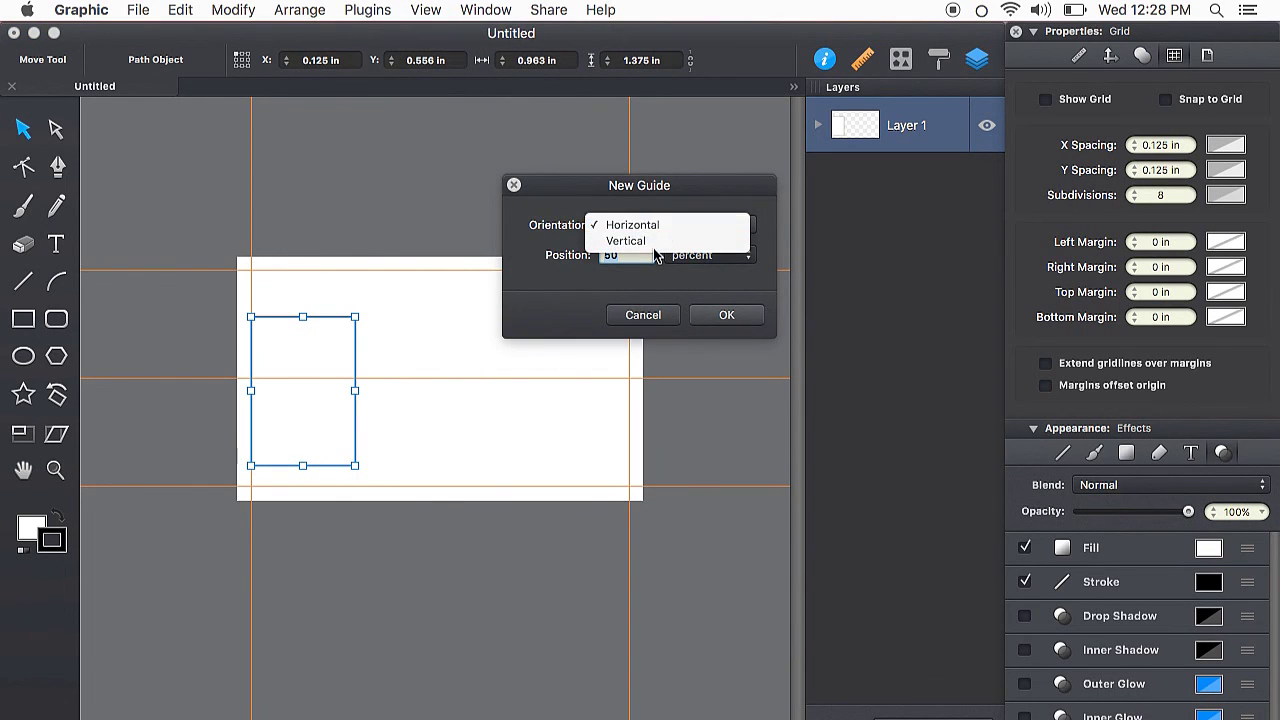
click(658, 226)
click(700, 225)
click(650, 241)
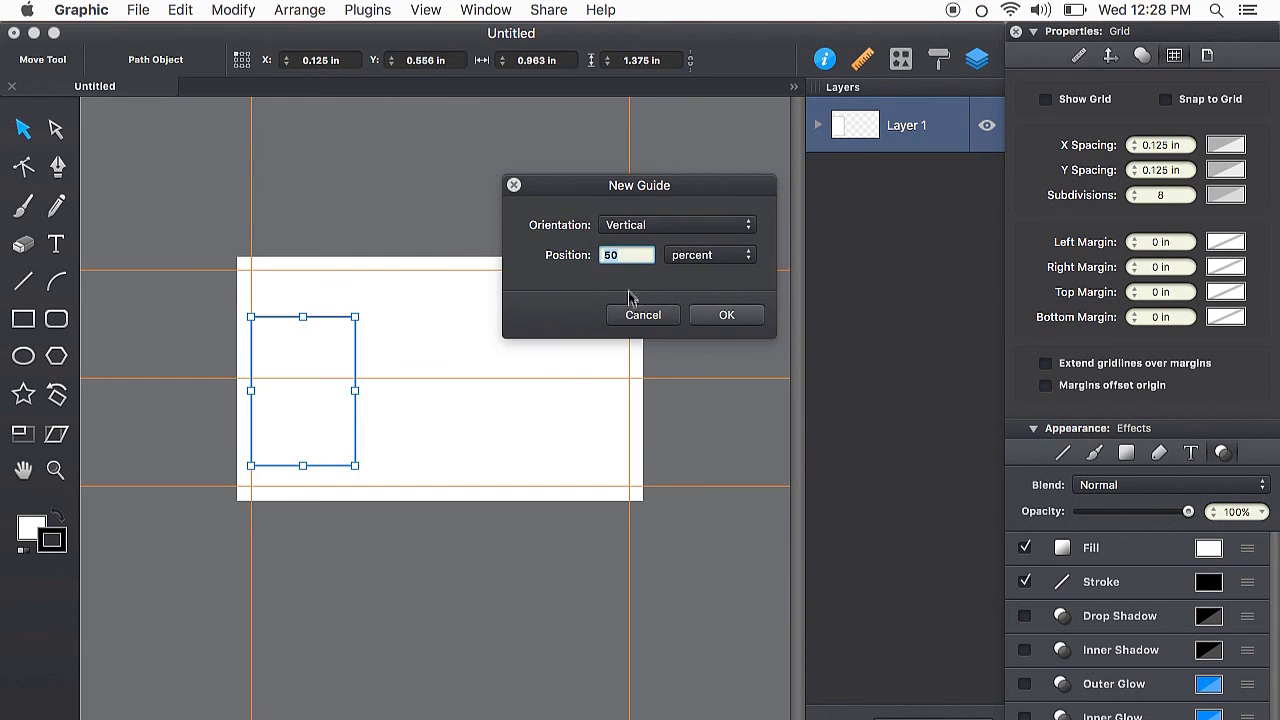
click(729, 316)
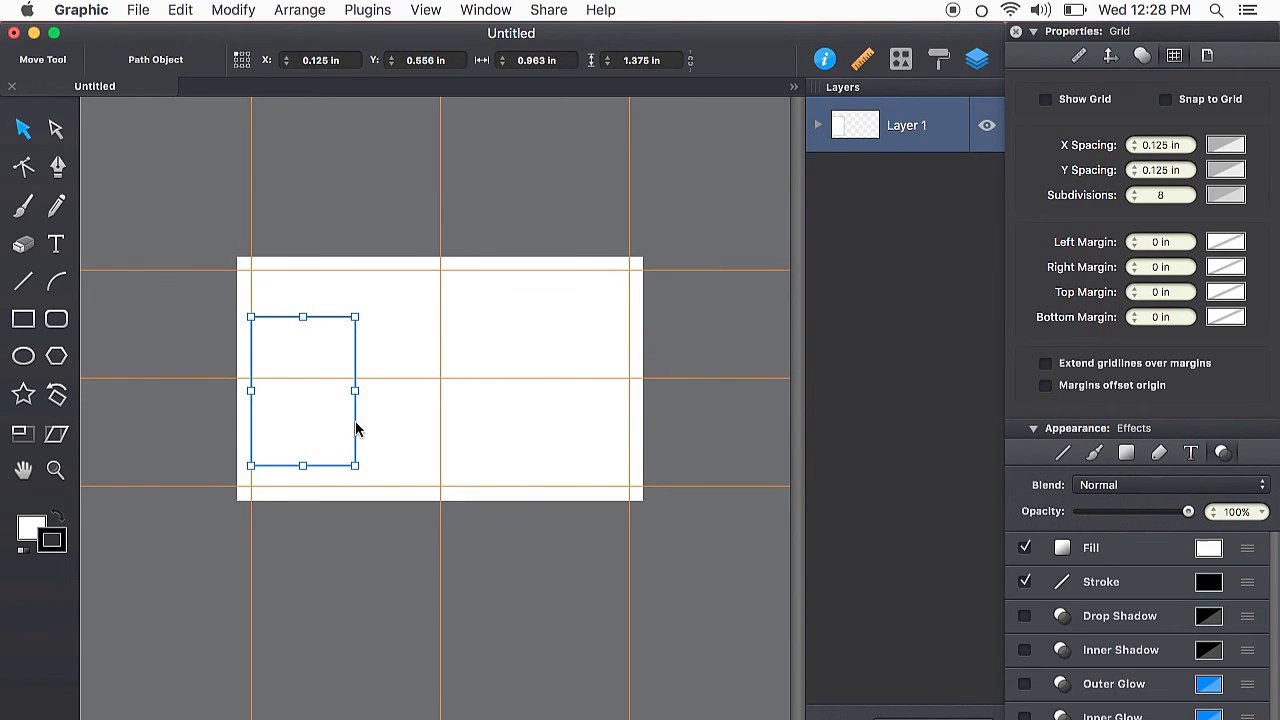
drag(357, 430, 494, 413)
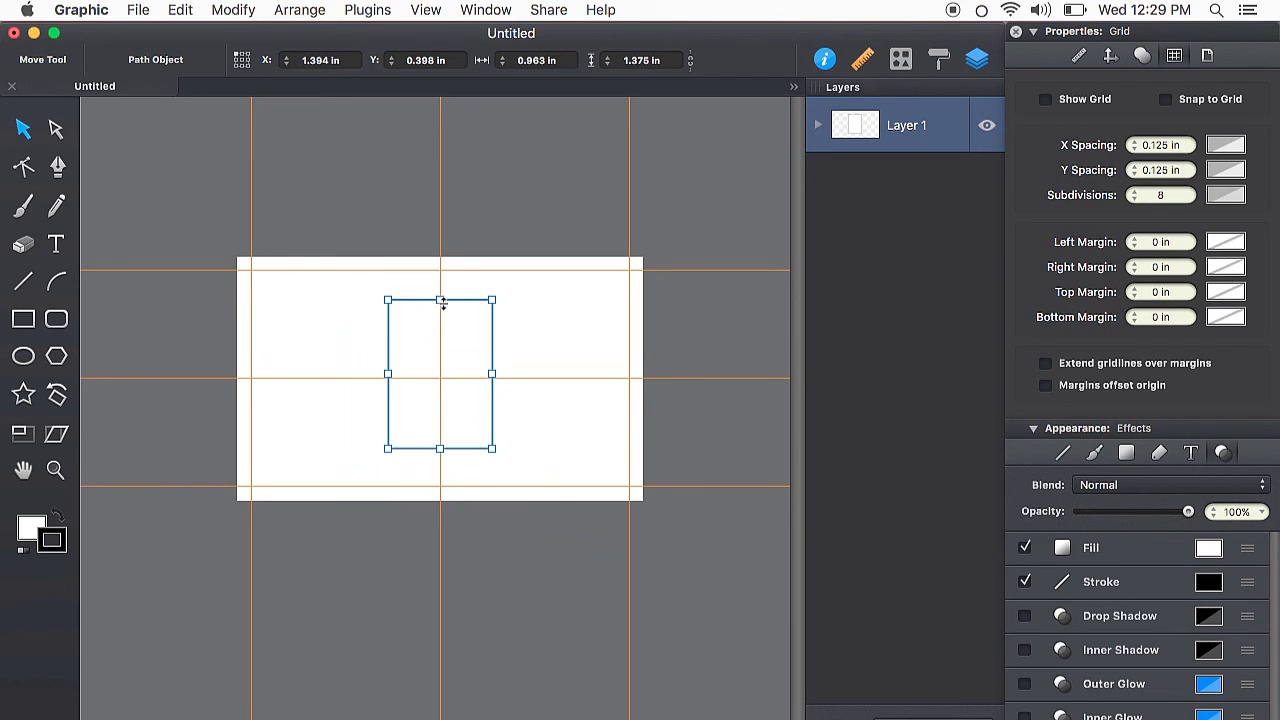
drag(441, 300, 441, 318)
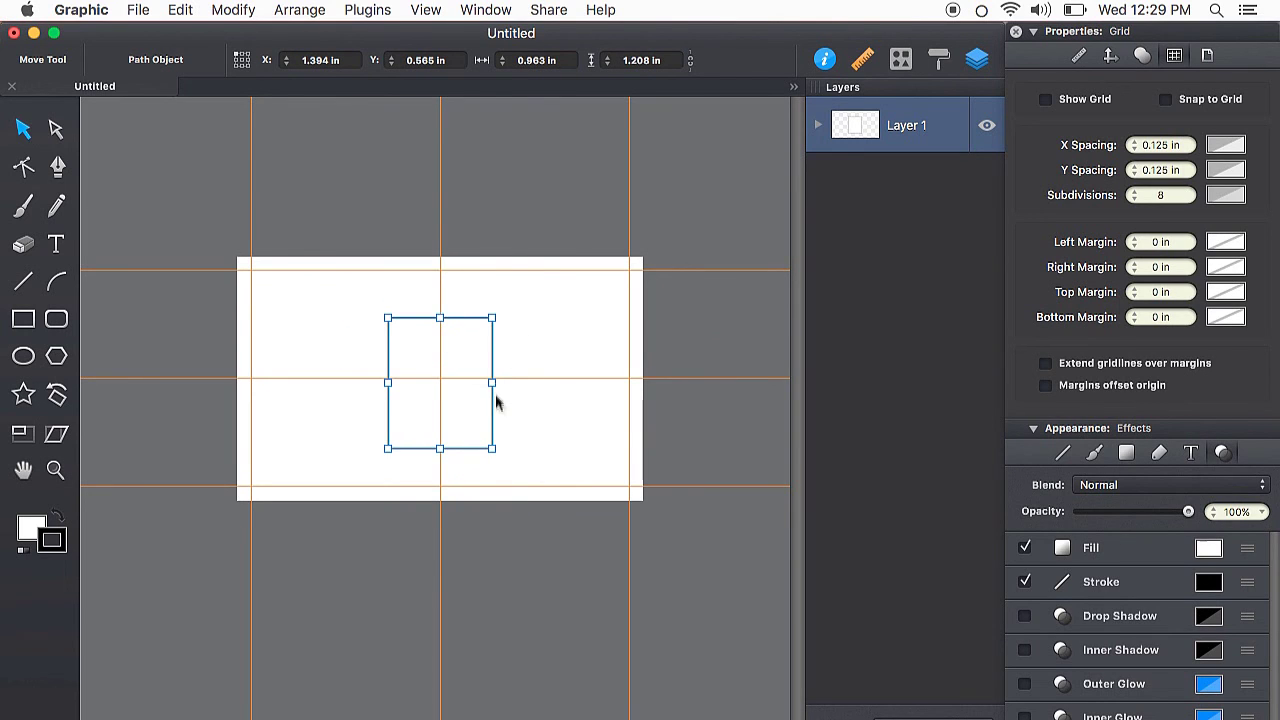